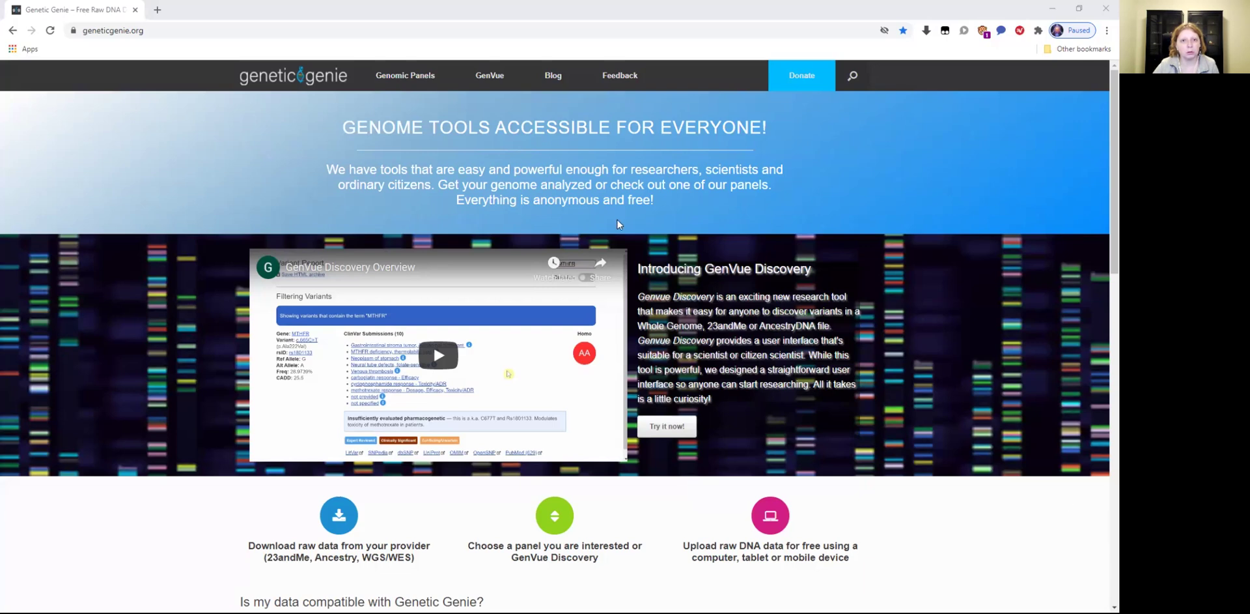
Open the Methylation Panel page and browse for a raw data file on the Data (D:) drive.
mouse_move(409, 83)
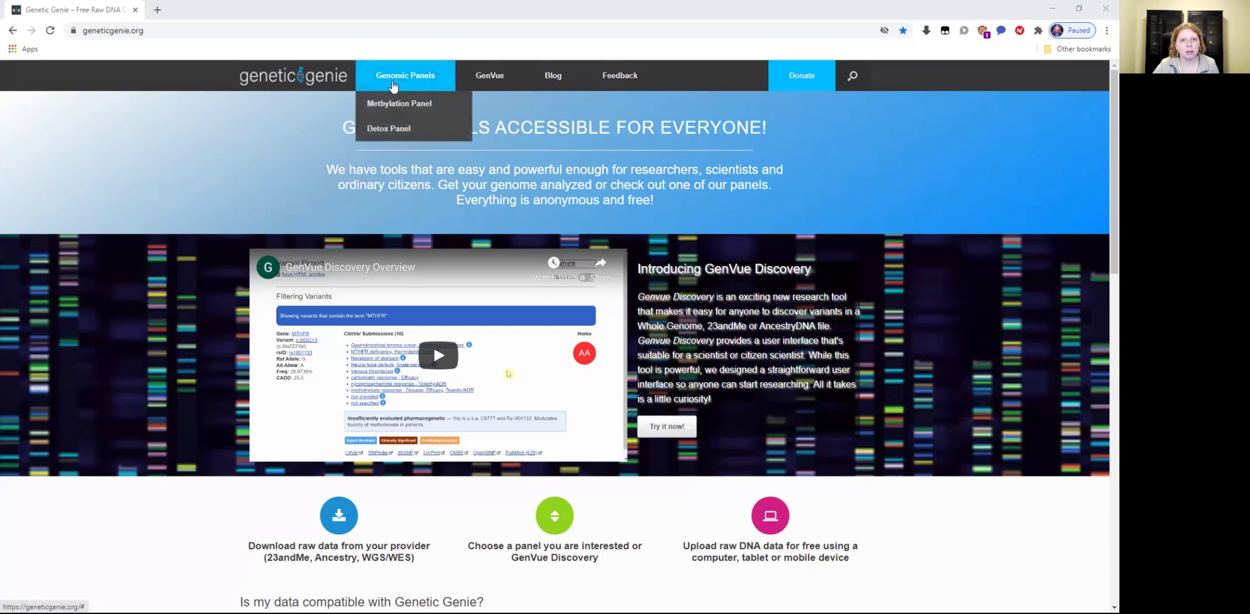
left_click(424, 112)
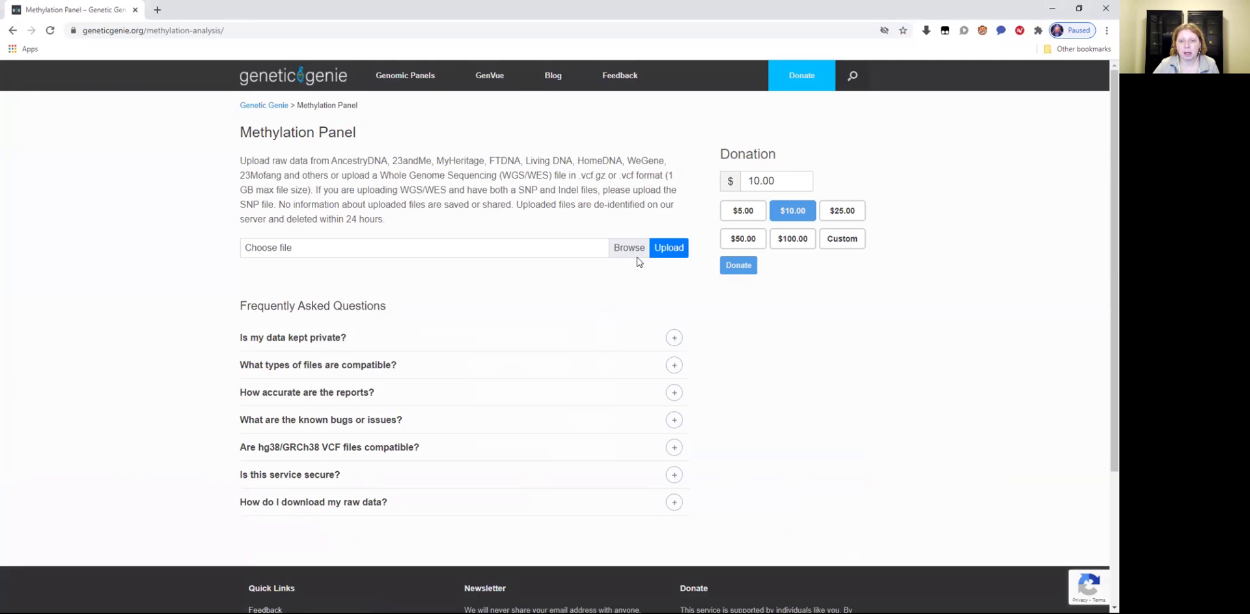
left_click(633, 250)
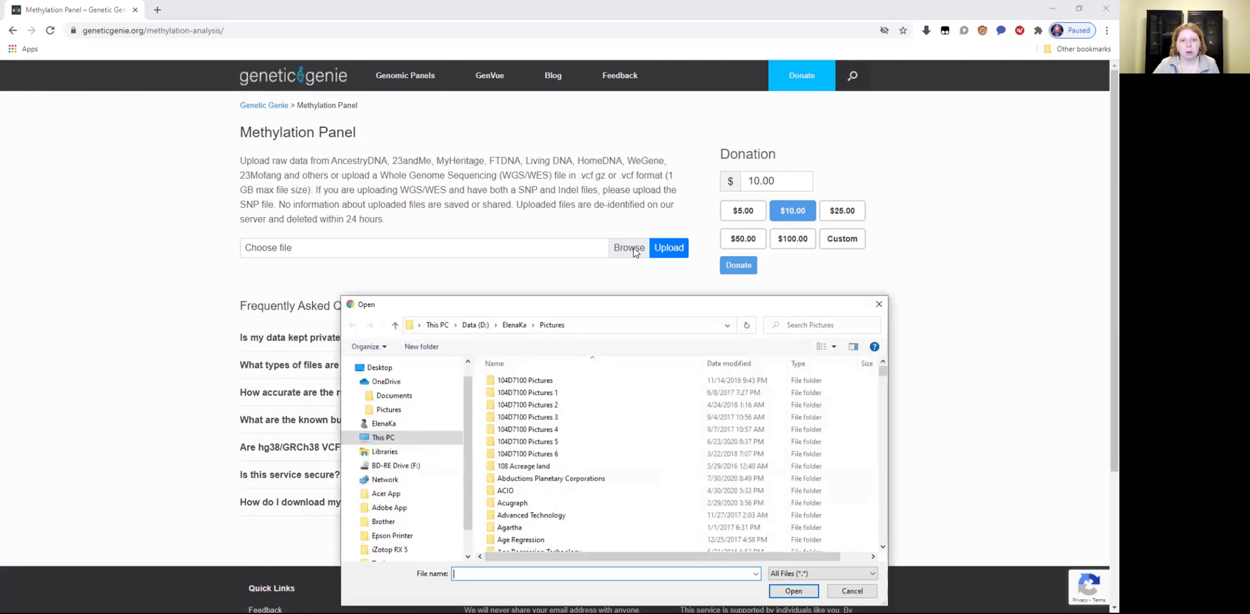
left_click(384, 437)
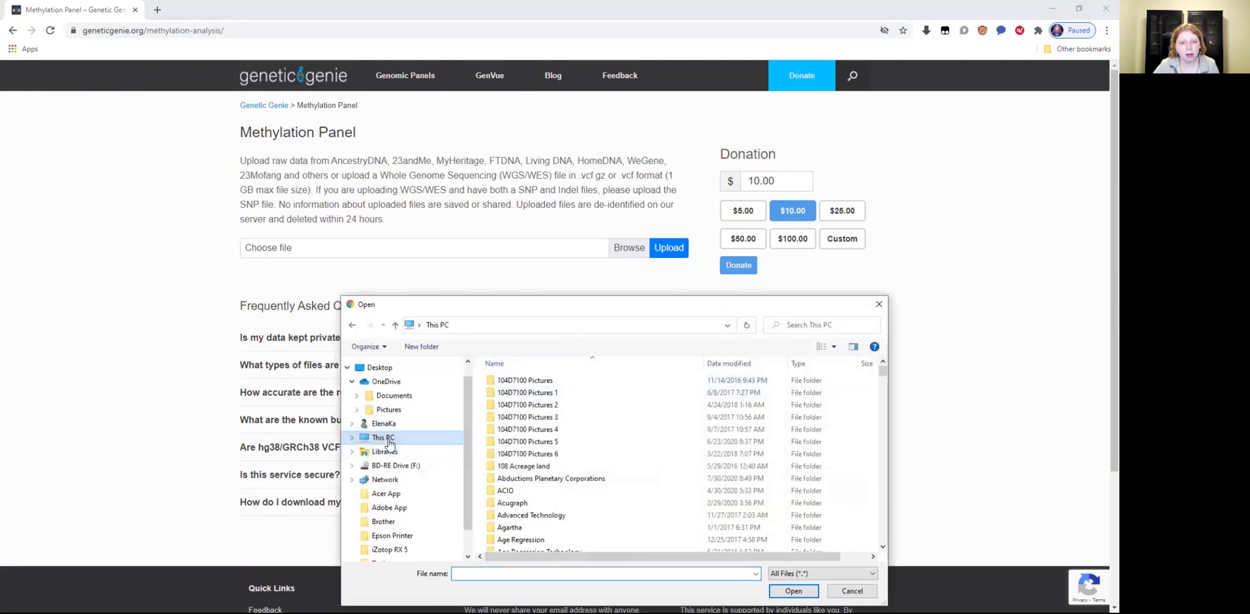
double_click(705, 539)
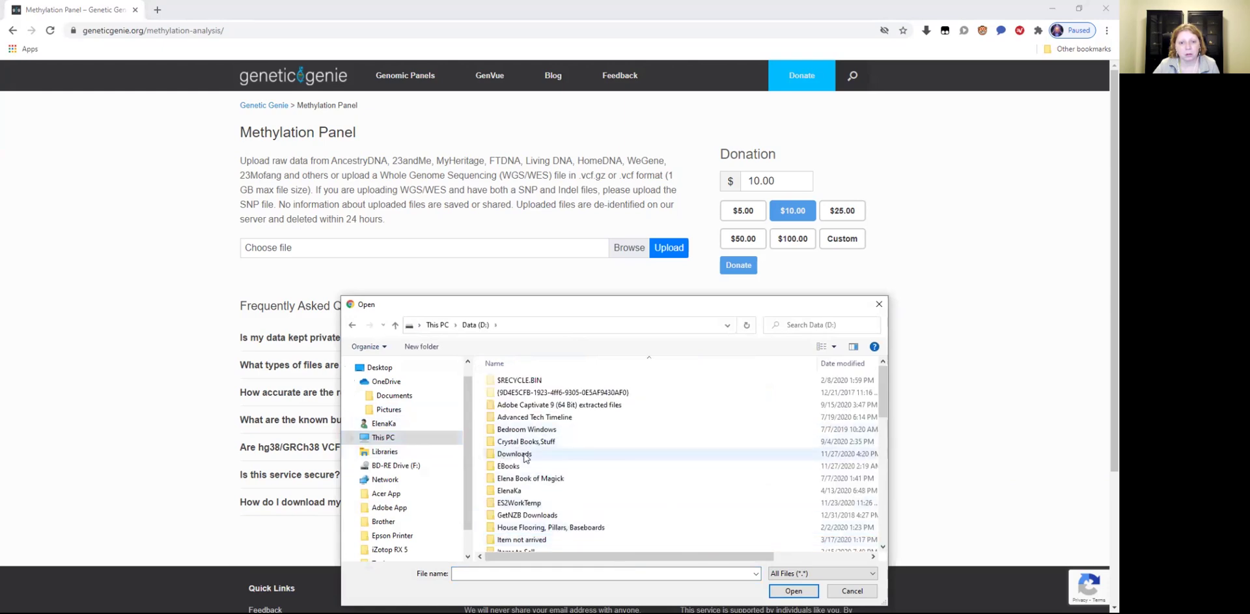
Select AncestryDNA.txt from Downloads' Genetic Profile folder and upload it for methylation analysis.
double_click(526, 456)
scroll(538, 438, "down", 2)
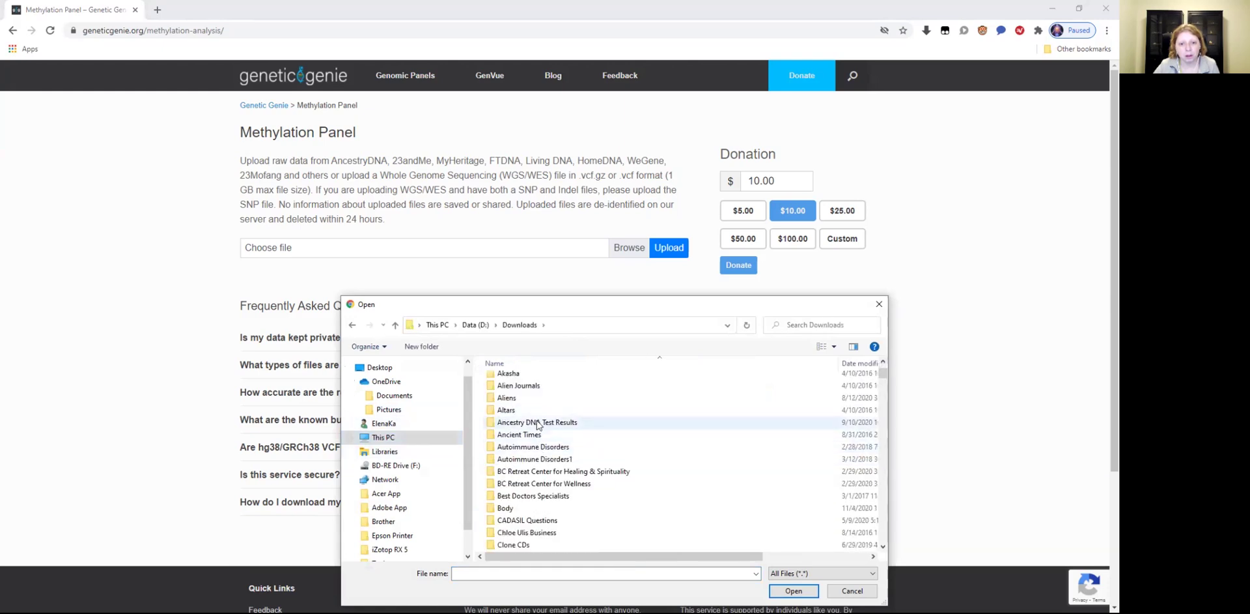
double_click(535, 420)
double_click(504, 380)
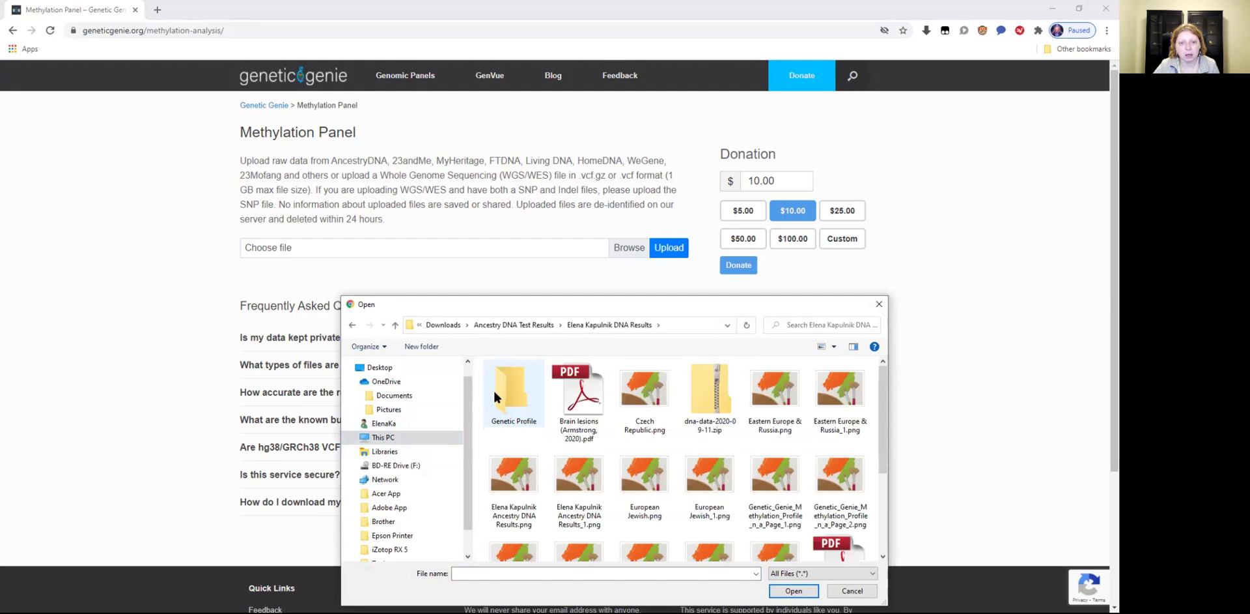
double_click(507, 399)
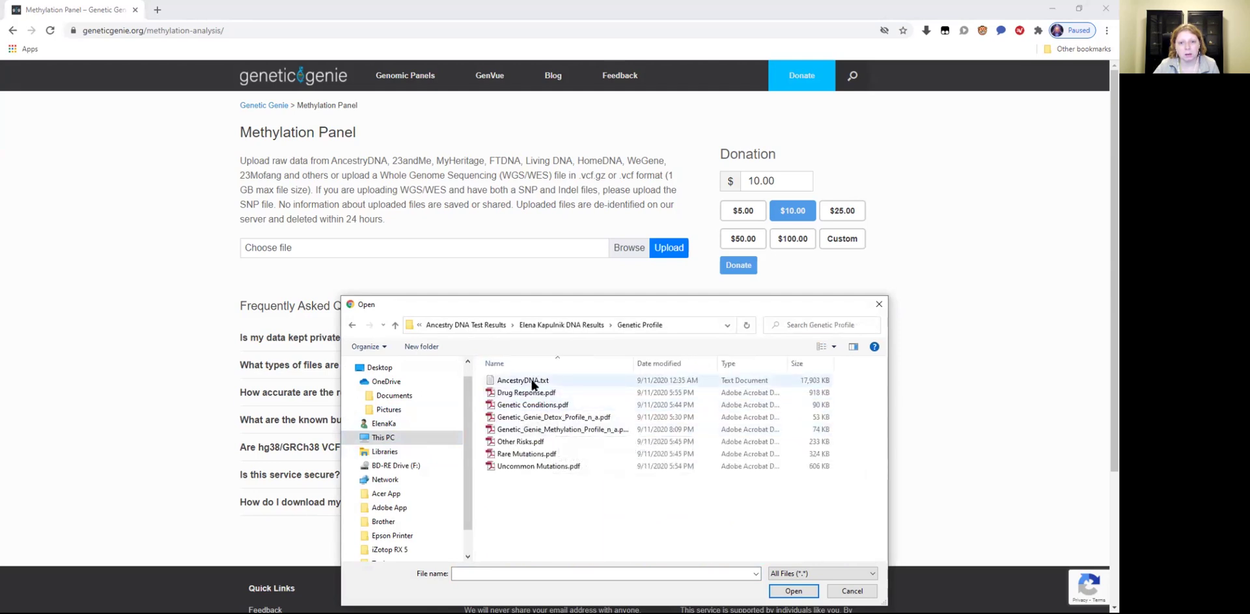
left_click(539, 383)
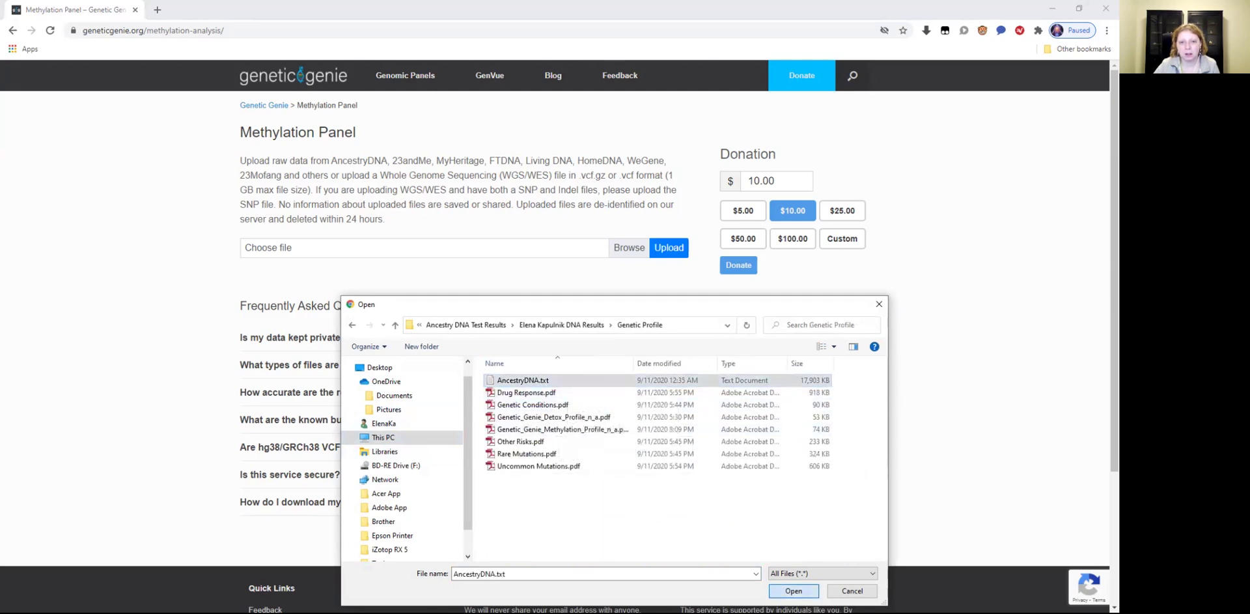
left_click(794, 590)
left_click(668, 255)
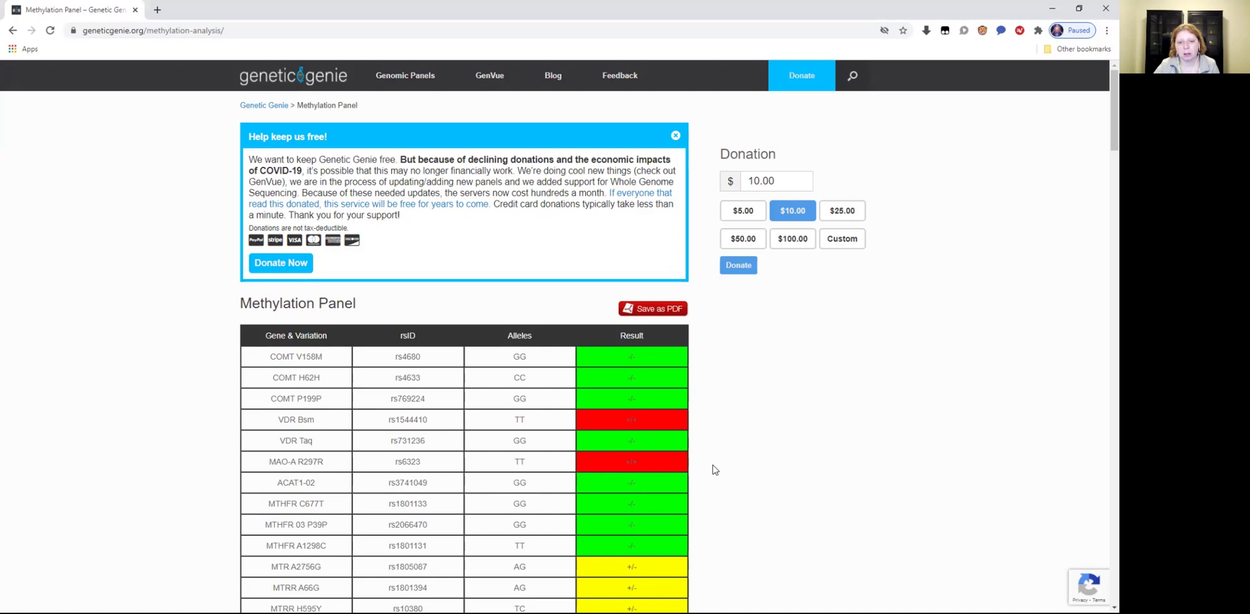
Scroll down the Methylation Panel table to review the yellow heterozygous MTR, MTRR, BHMT and CBS results.
scroll(709, 478, "down", 4)
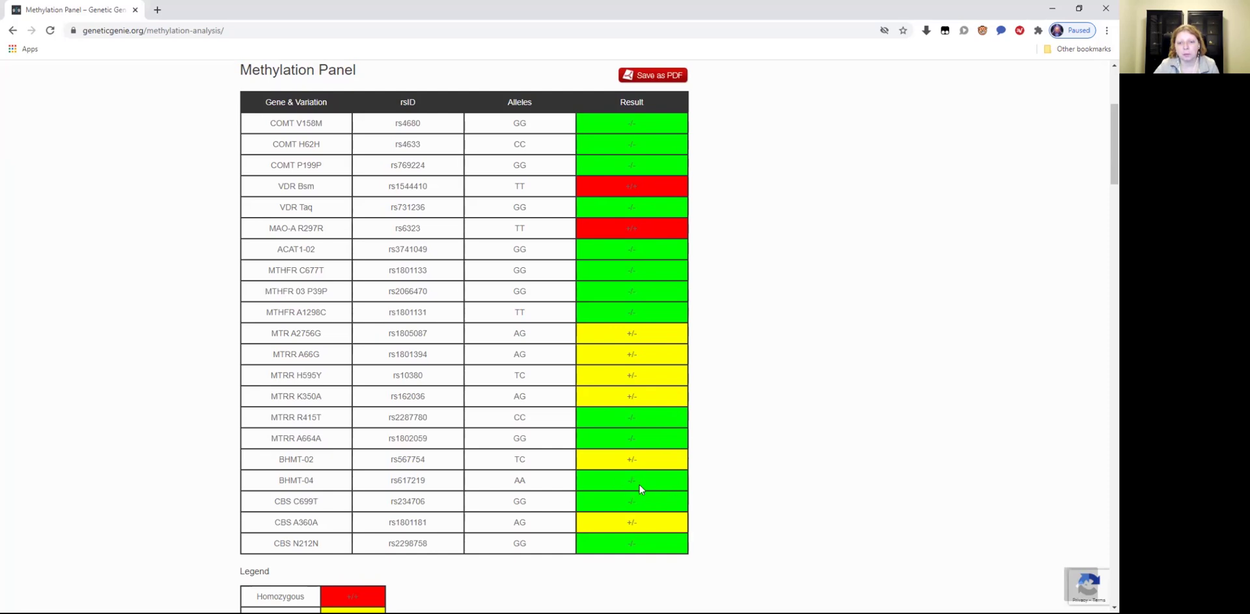
scroll(756, 433, "down", 2)
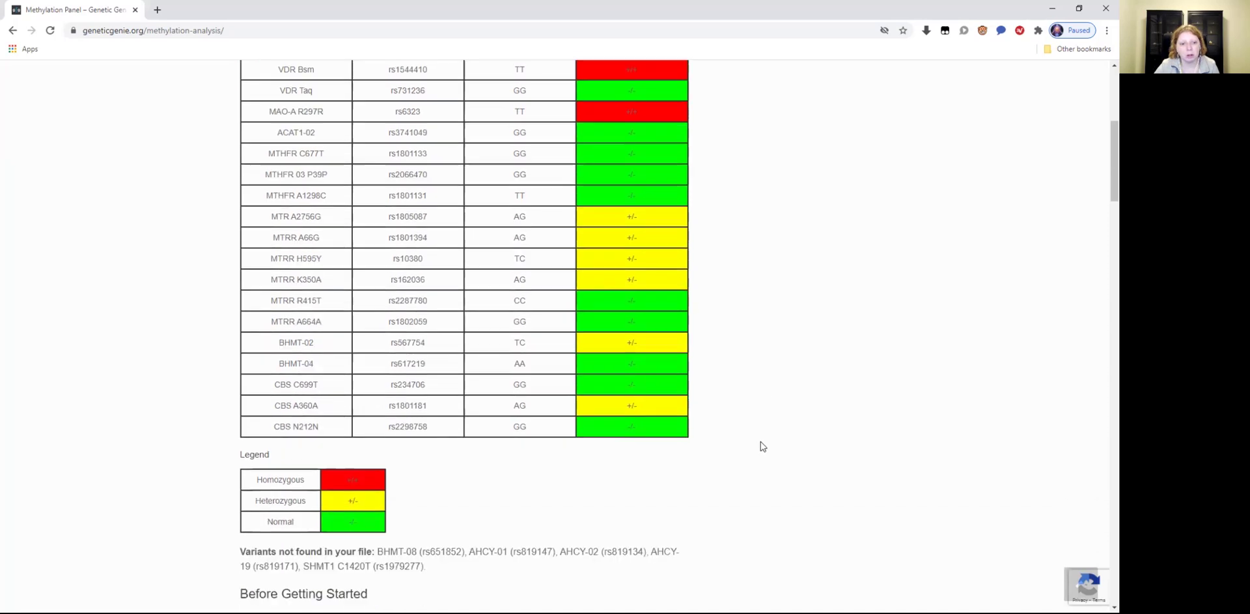
scroll(761, 445, "down", 1)
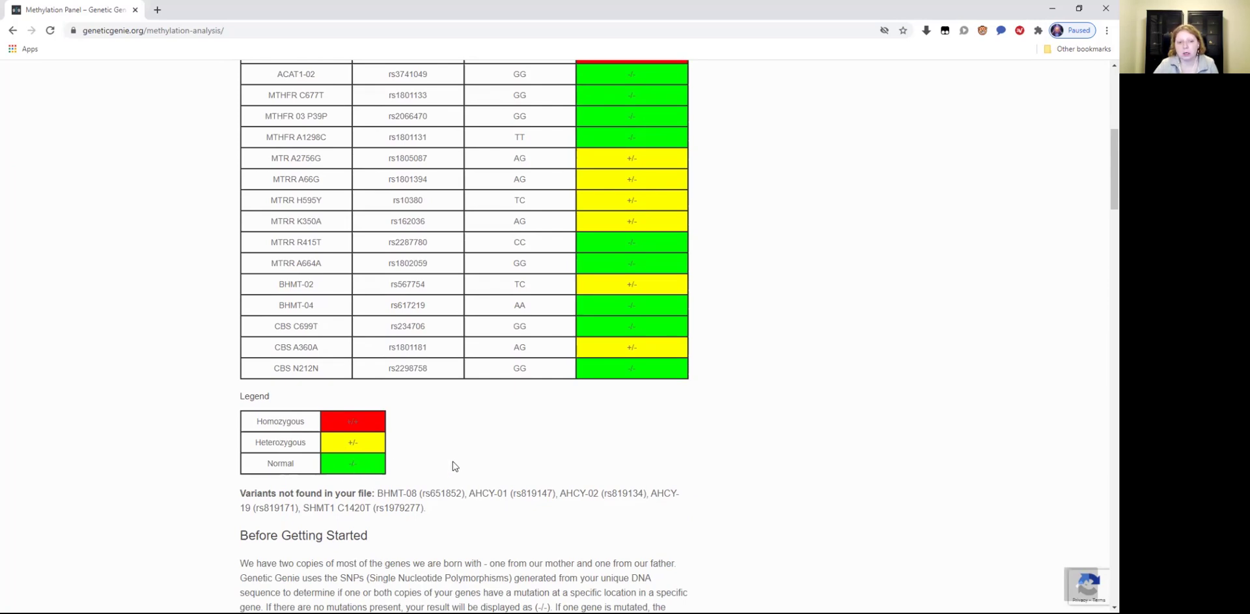
scroll(455, 465, "up", 5)
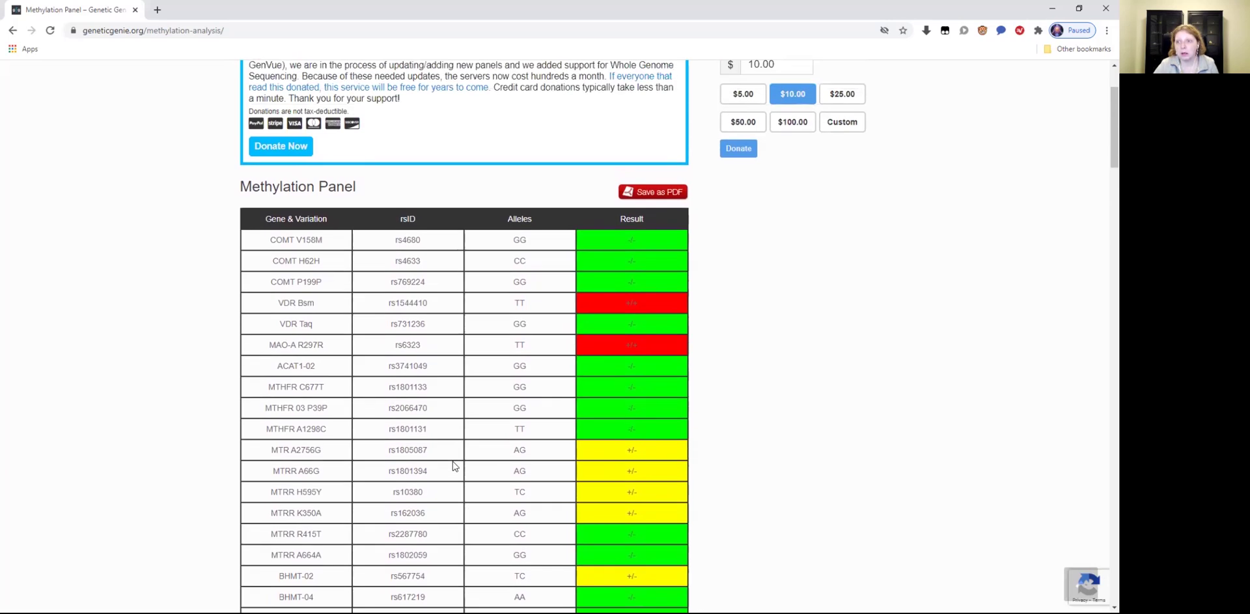
scroll(454, 466, "down", 8)
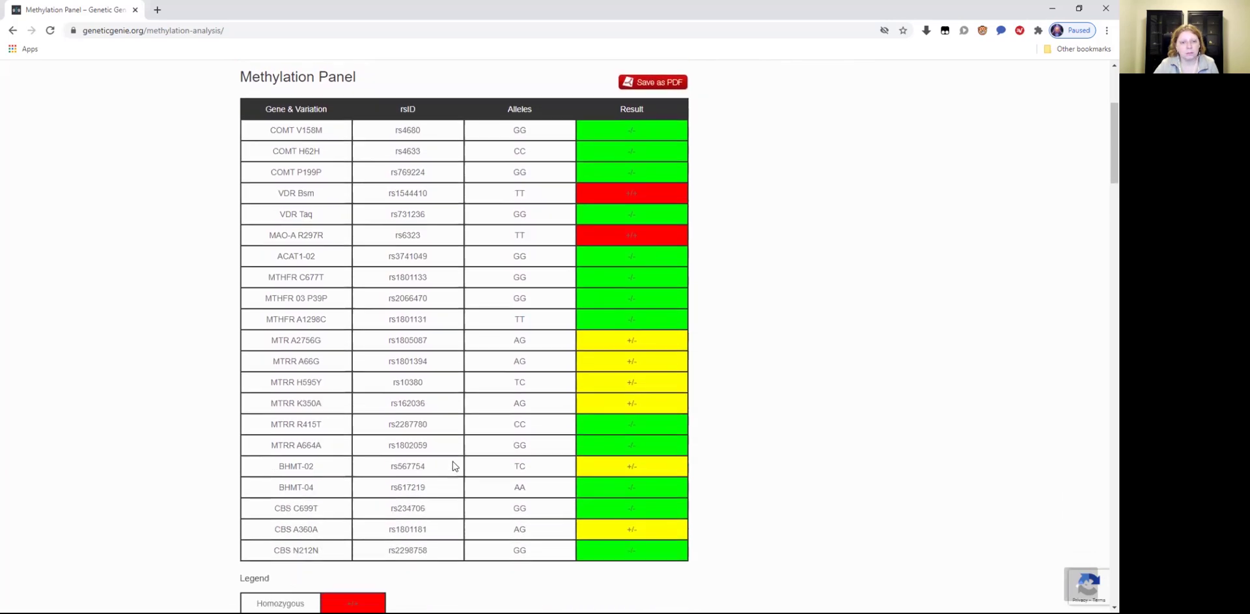
scroll(729, 495, "down", 8)
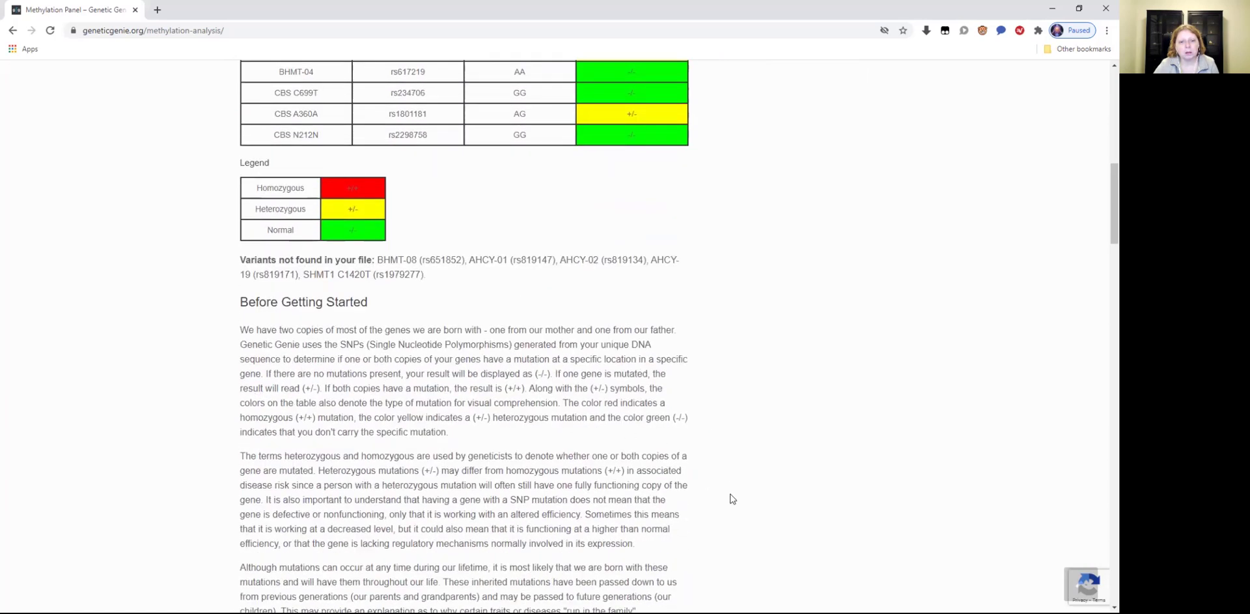
scroll(909, 541, "down", 2)
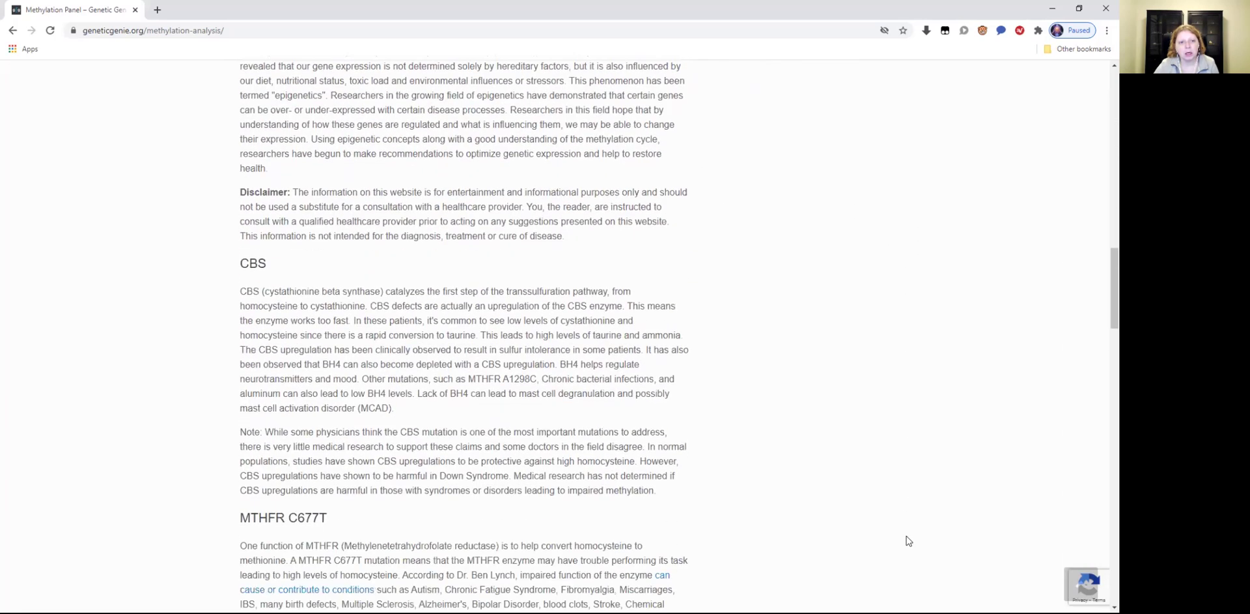
scroll(910, 540, "down", 12)
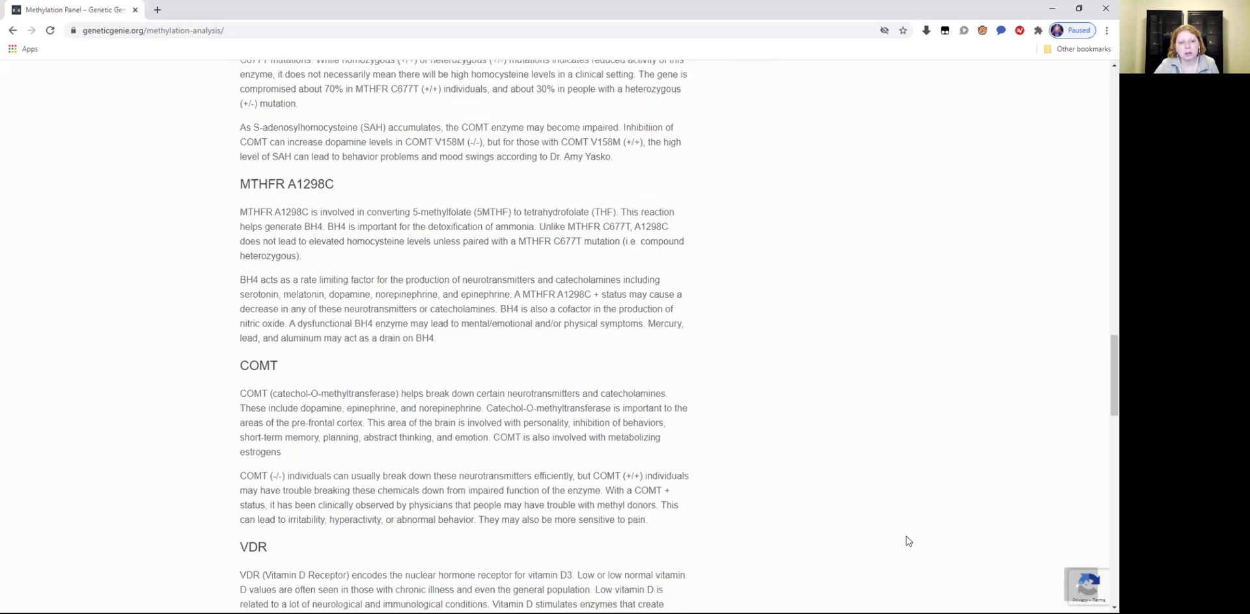
scroll(908, 540, "down", 8)
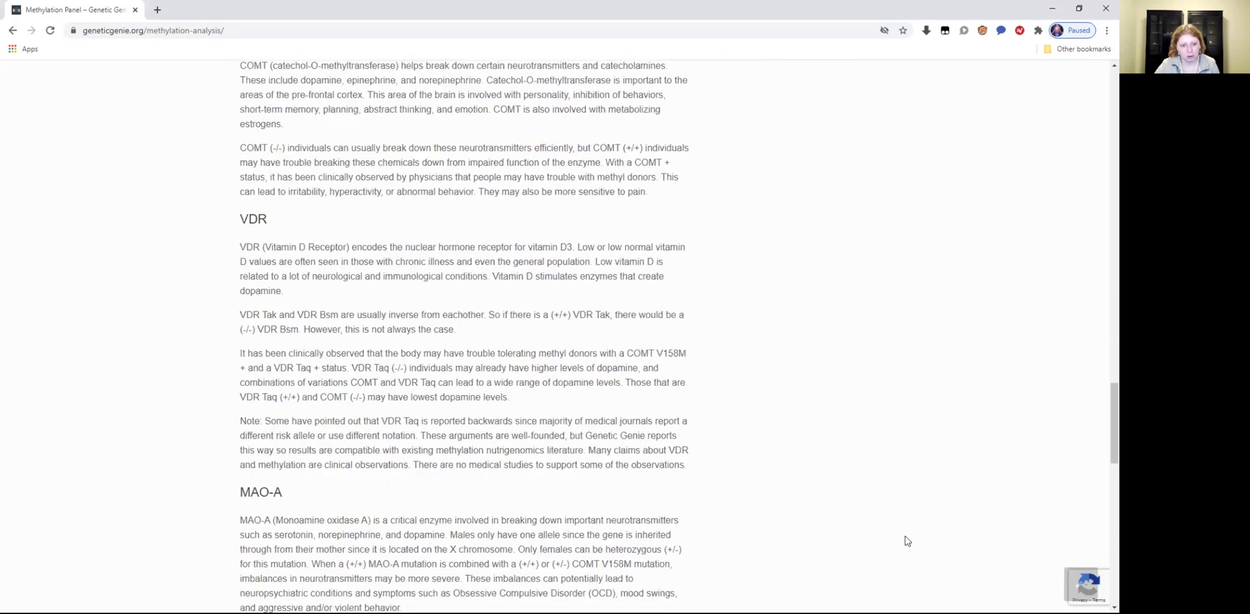
scroll(905, 536, "down", 9)
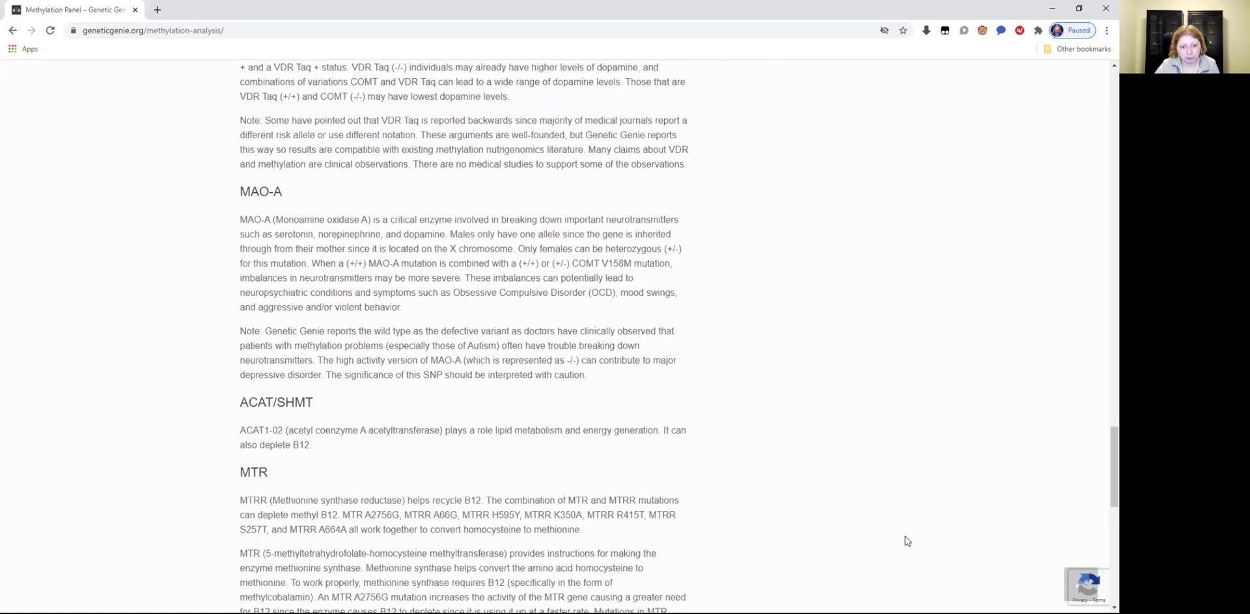
scroll(906, 540, "down", 1)
scroll(904, 532, "up", 8)
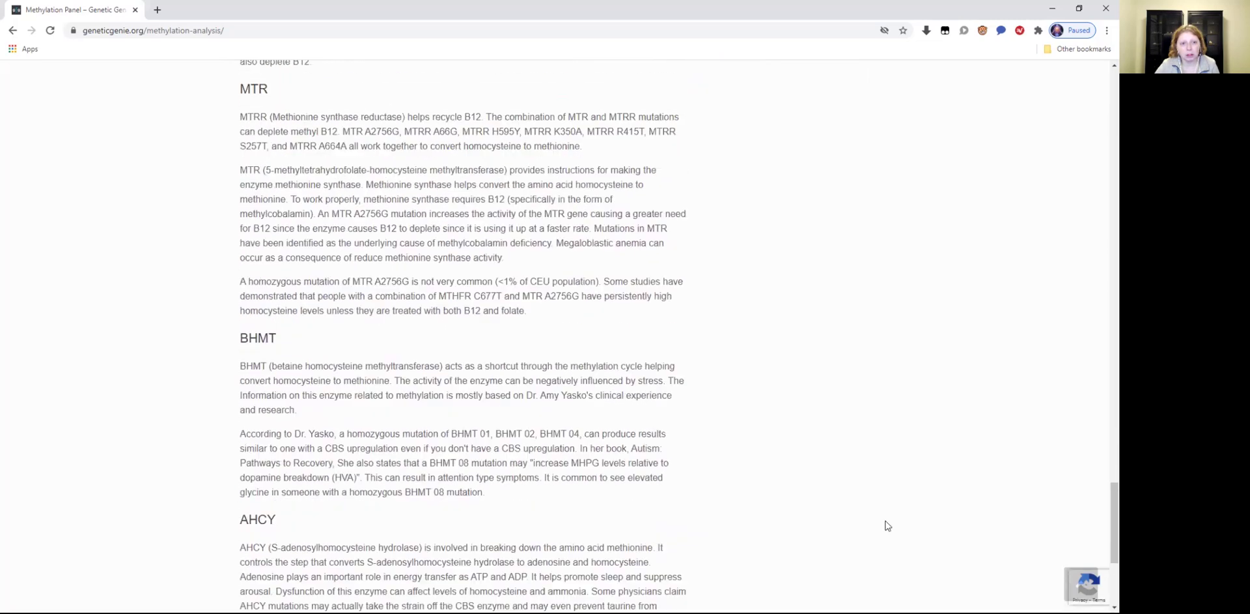
scroll(886, 522, "up", 12)
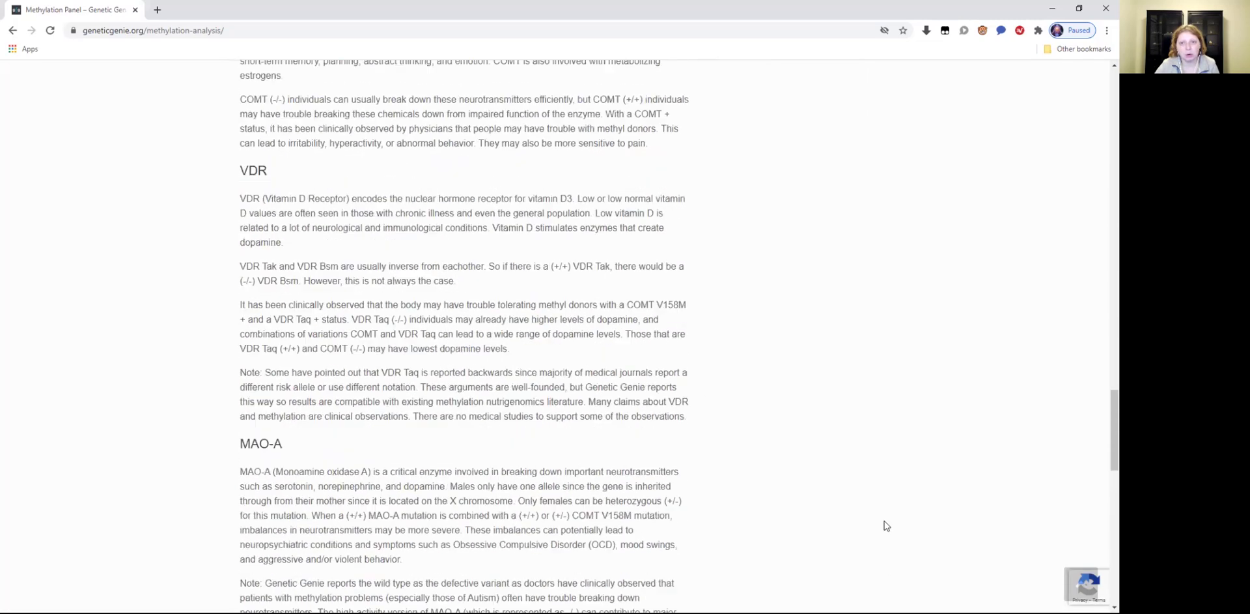
scroll(860, 518, "up", 20)
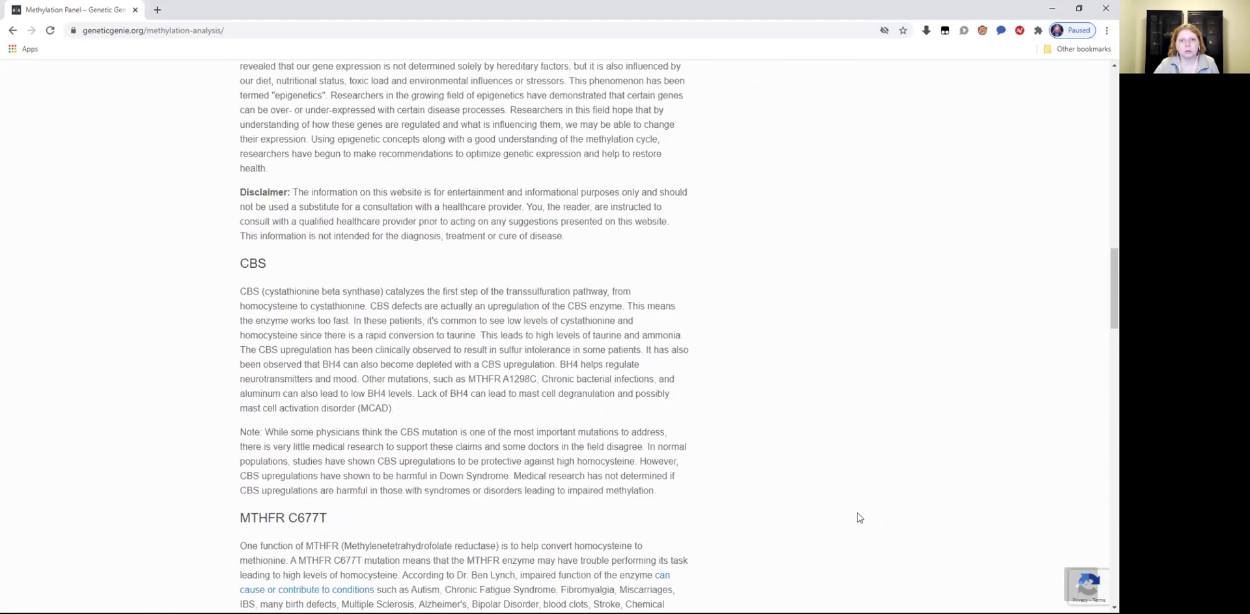
scroll(859, 517, "up", 12)
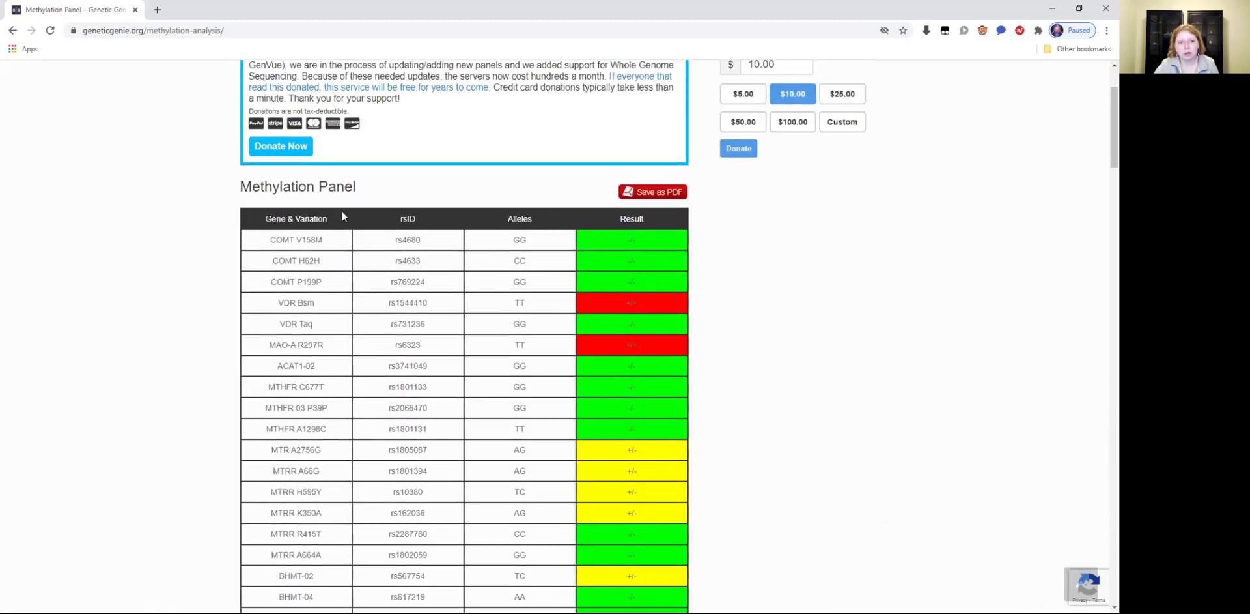
left_click(649, 193)
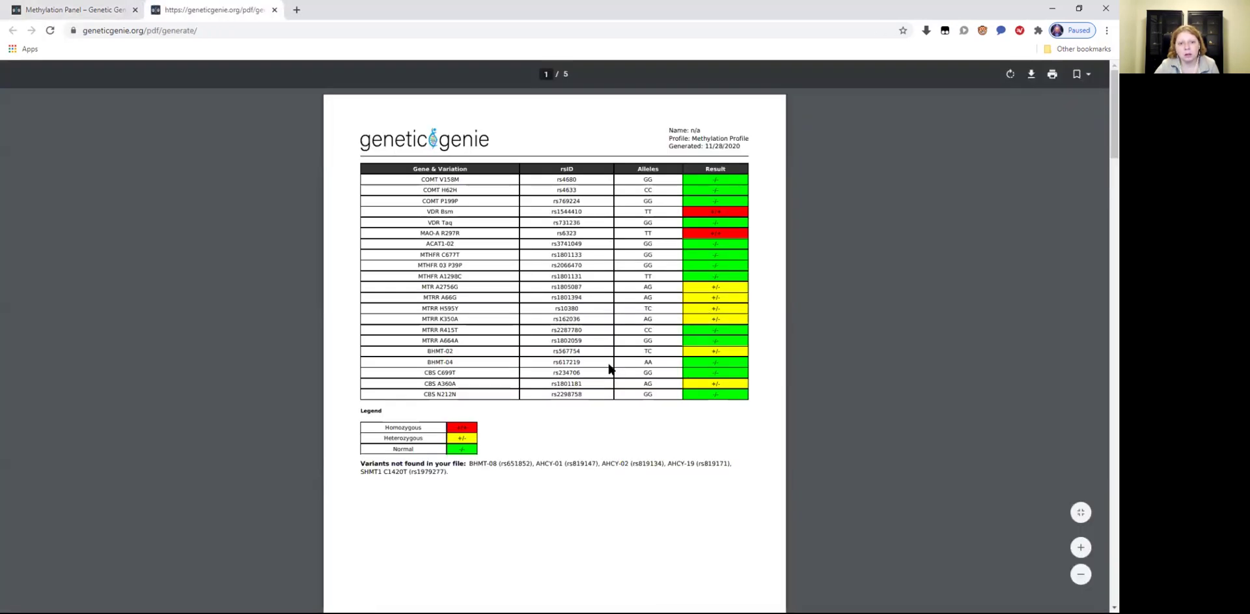
scroll(616, 368, "down", 5)
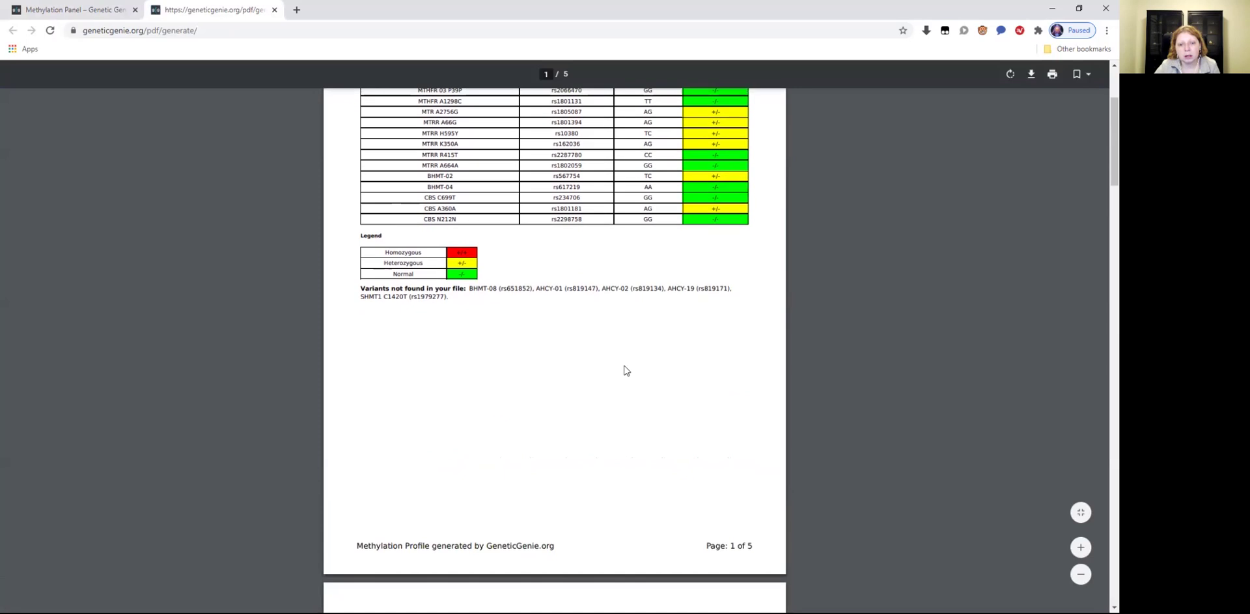
scroll(625, 370, "up", 5)
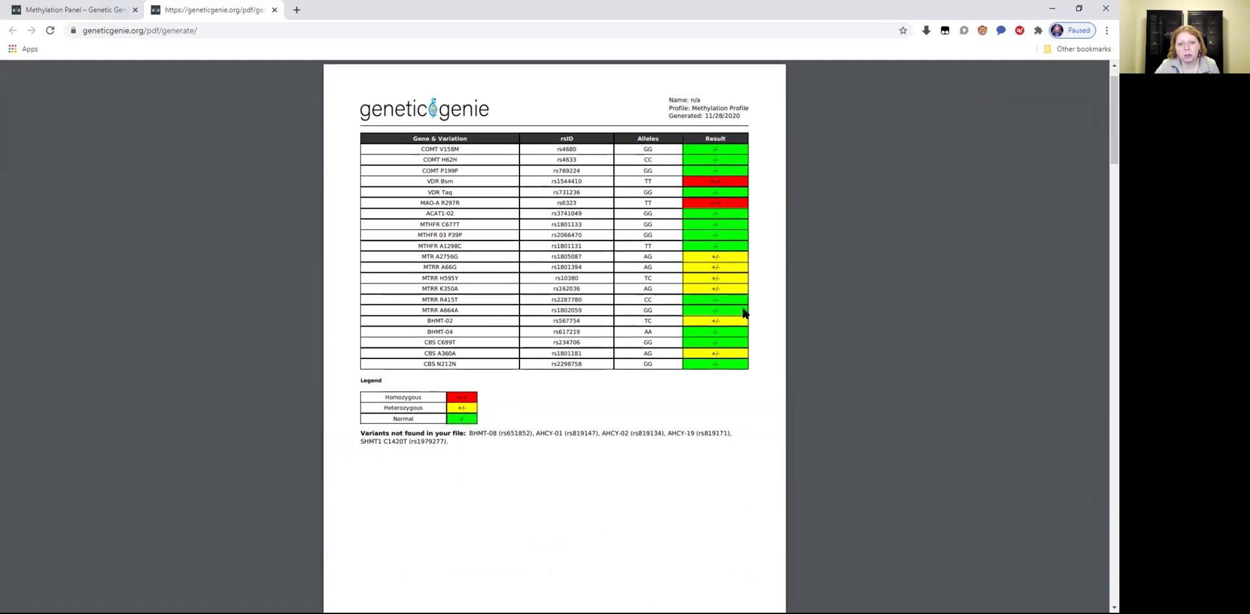
scroll(742, 319, "down", 8)
scroll(740, 322, "down", 4)
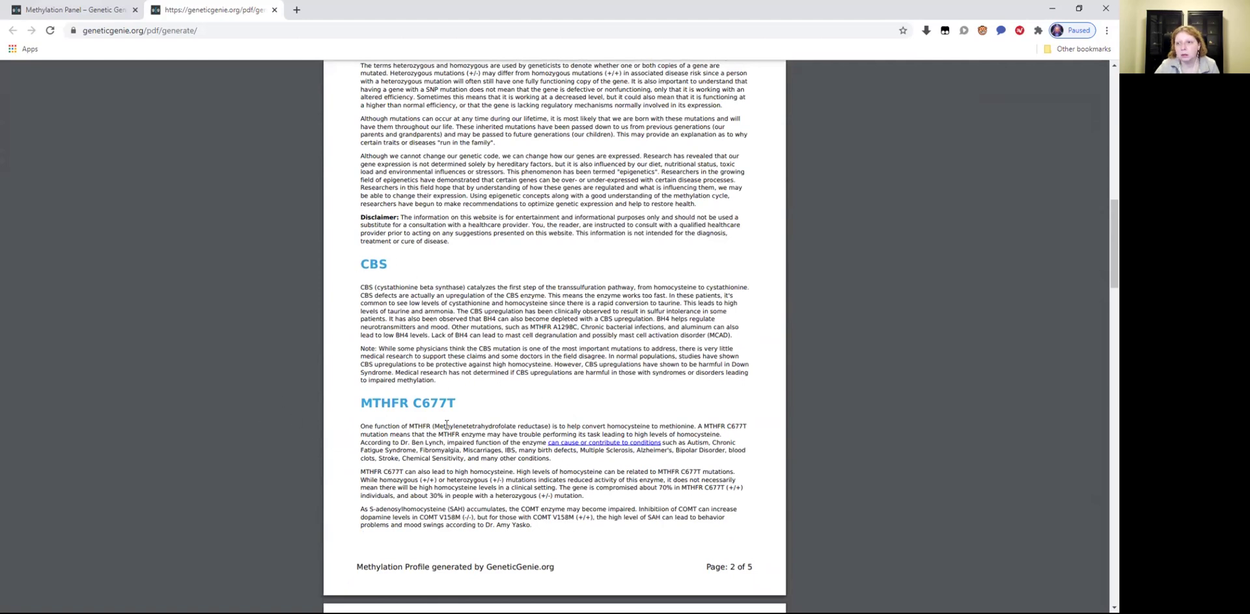
scroll(448, 424, "down", 9)
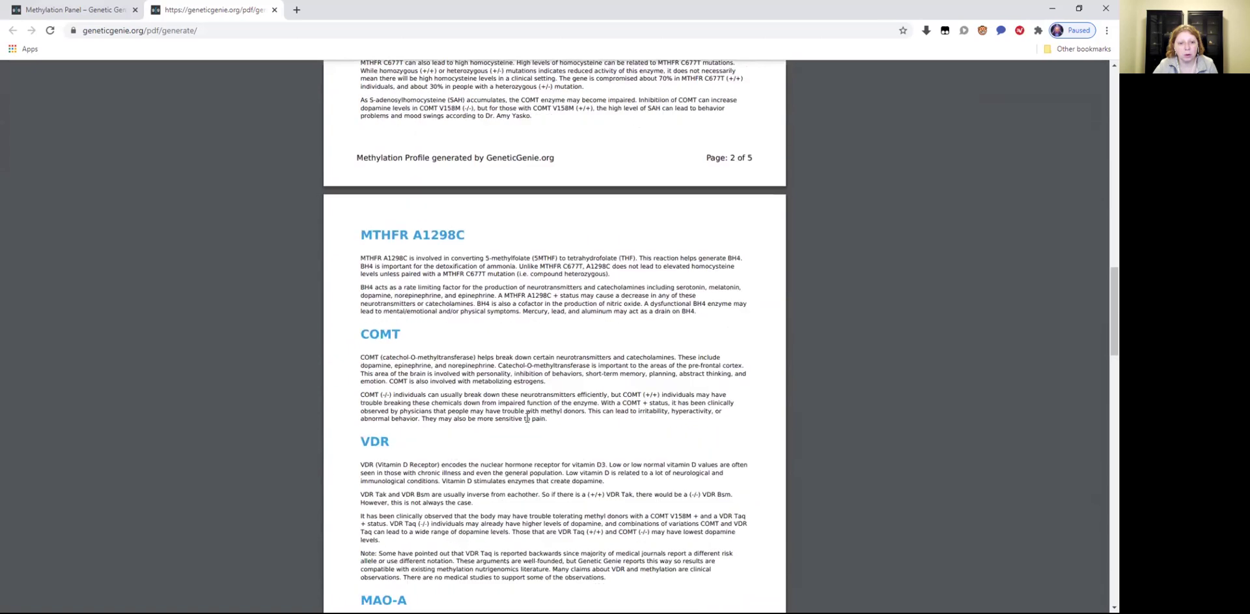
scroll(527, 417, "down", 1)
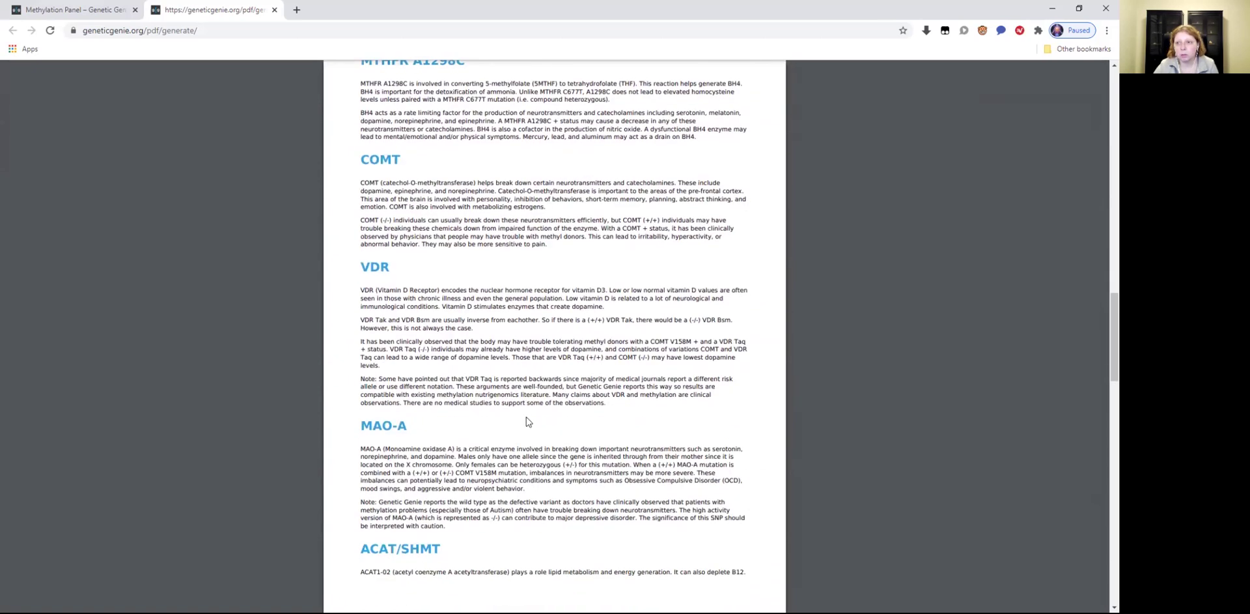
scroll(526, 418, "down", 8)
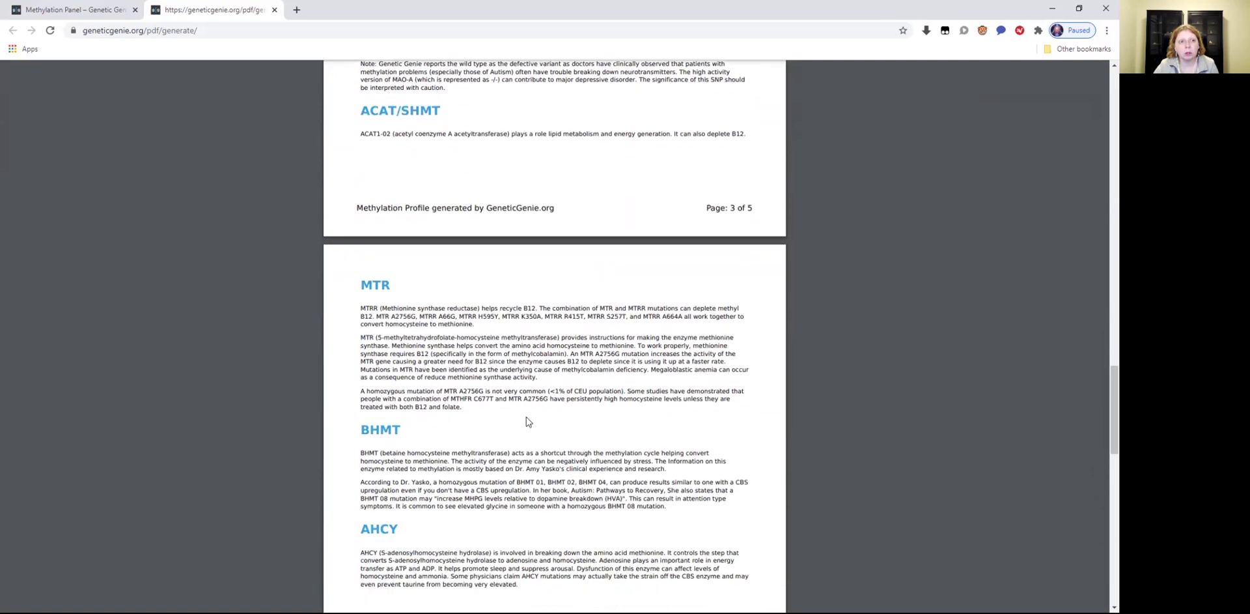
scroll(526, 417, "down", 2)
scroll(526, 417, "up", 3)
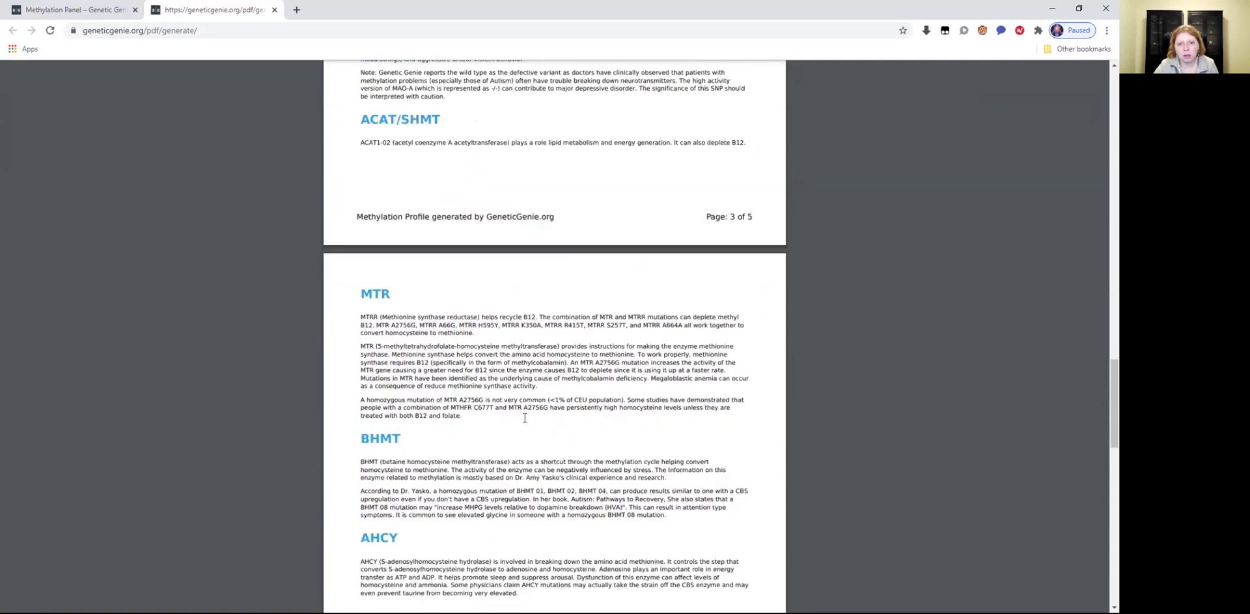
scroll(525, 417, "up", 1)
scroll(525, 418, "up", 8)
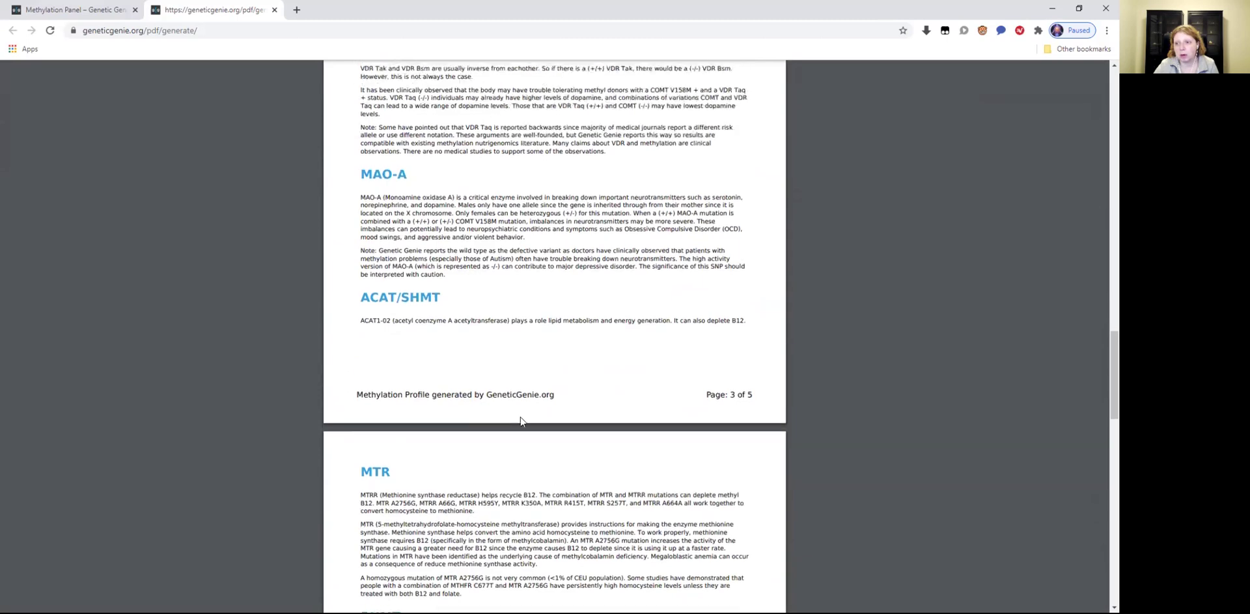
scroll(519, 419, "up", 12)
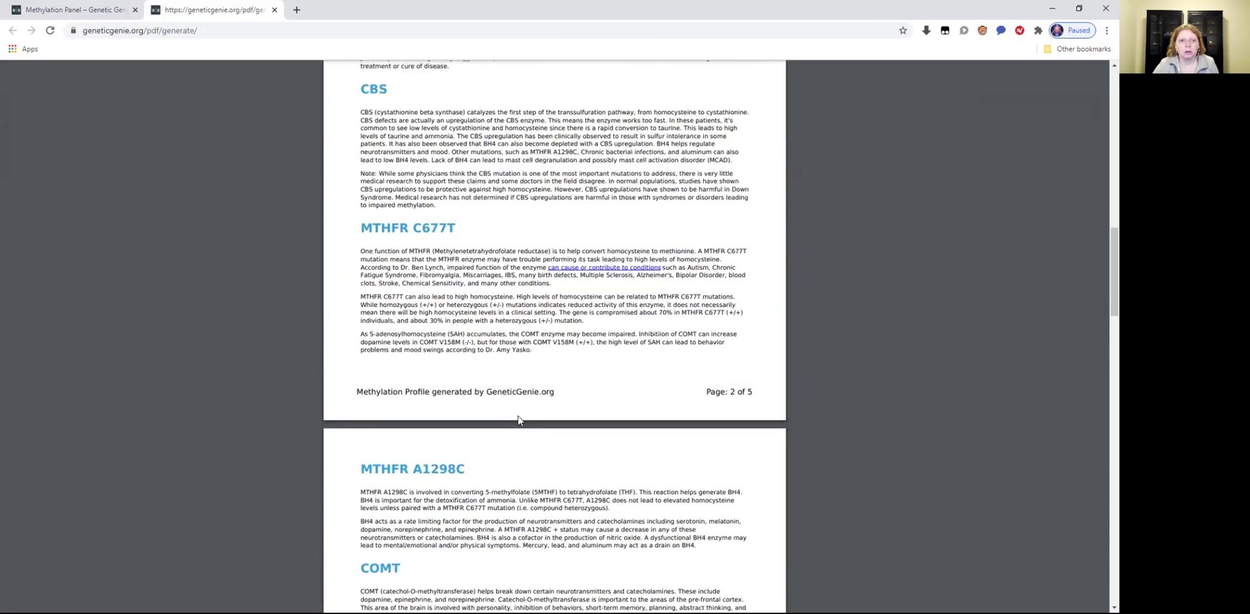
scroll(518, 415, "up", 10)
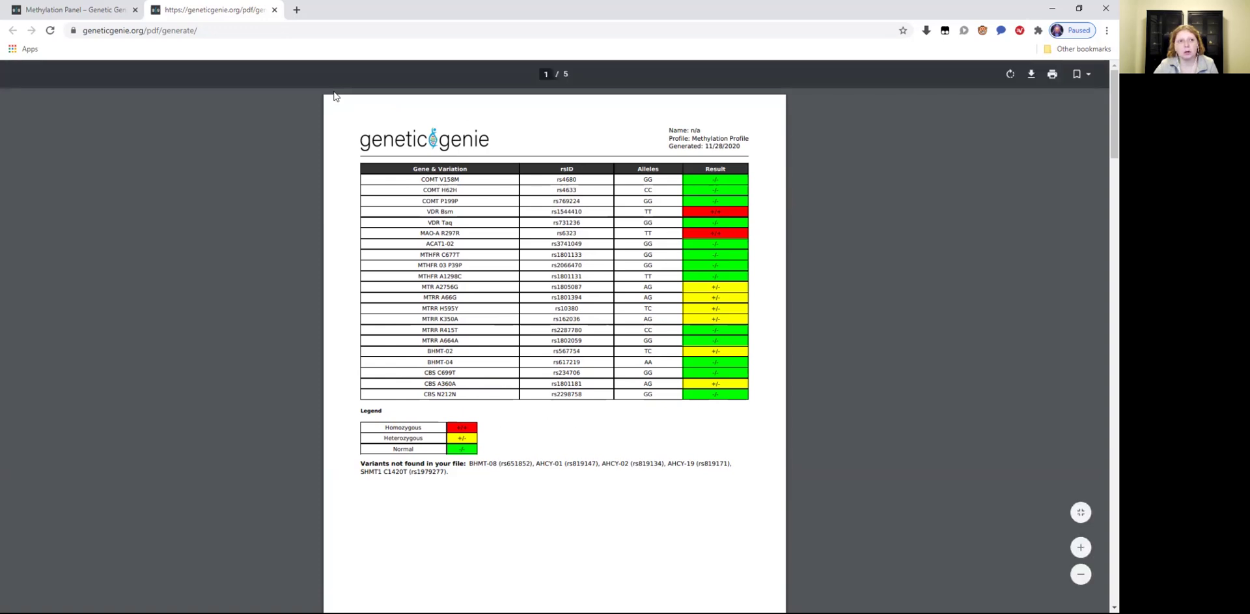
Close the Methylation Profile PDF tab and scroll the results page back to the top.
left_click(274, 10)
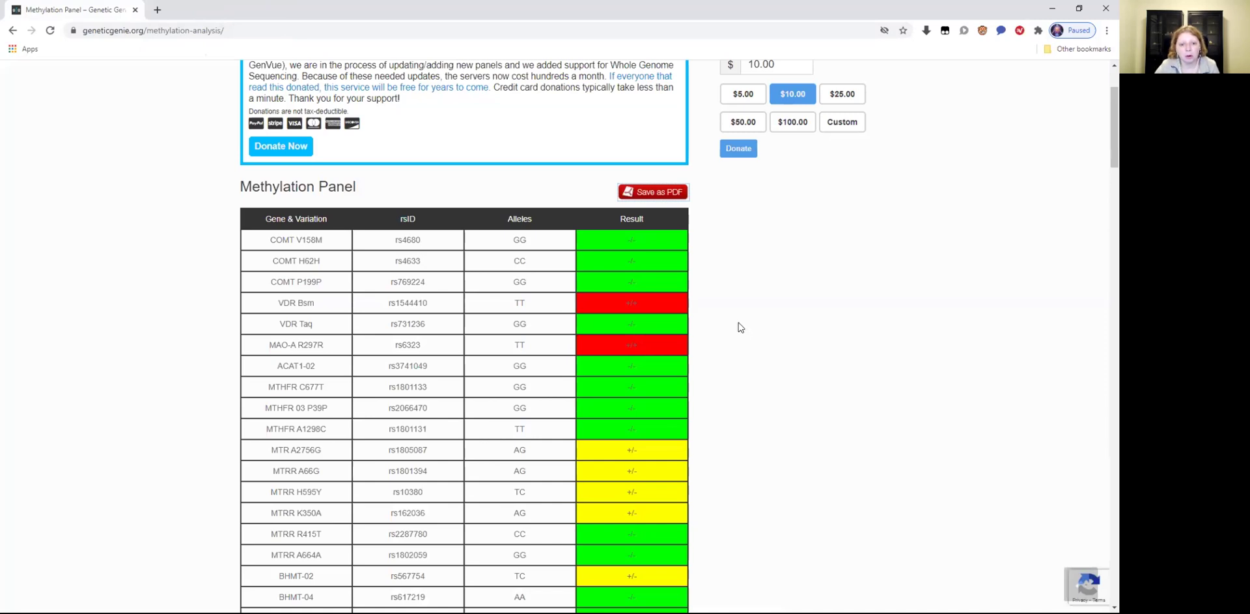
scroll(741, 327, "up", 2)
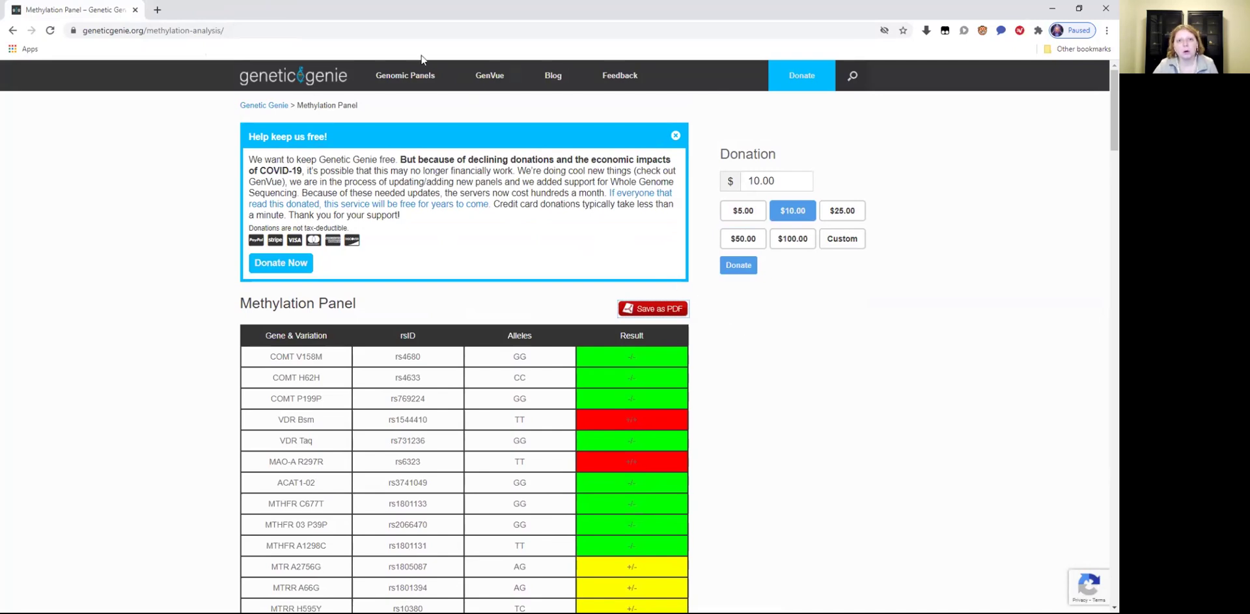
Open the Detox Panel and upload AncestryDNA.txt as the raw data file.
mouse_move(412, 75)
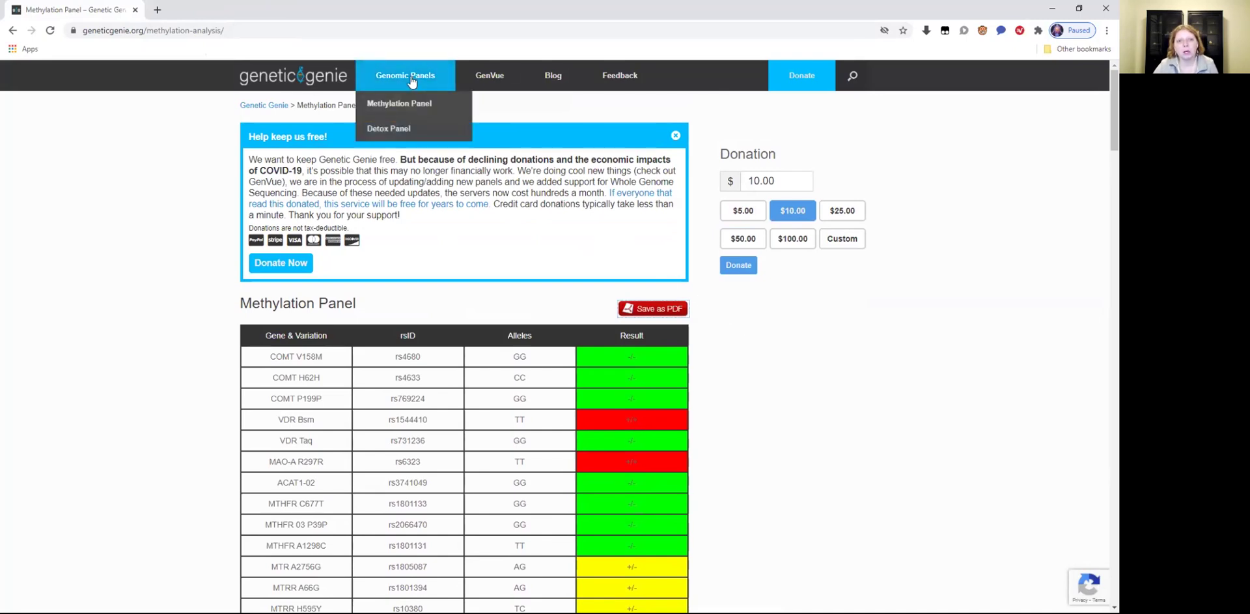
left_click(386, 129)
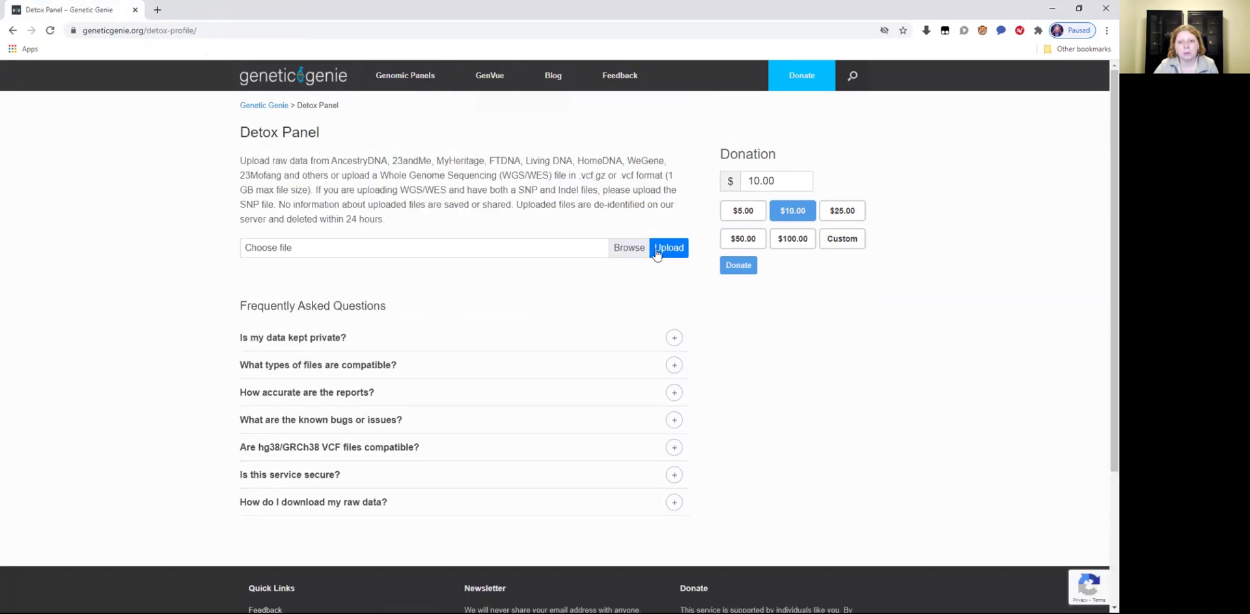
left_click(625, 247)
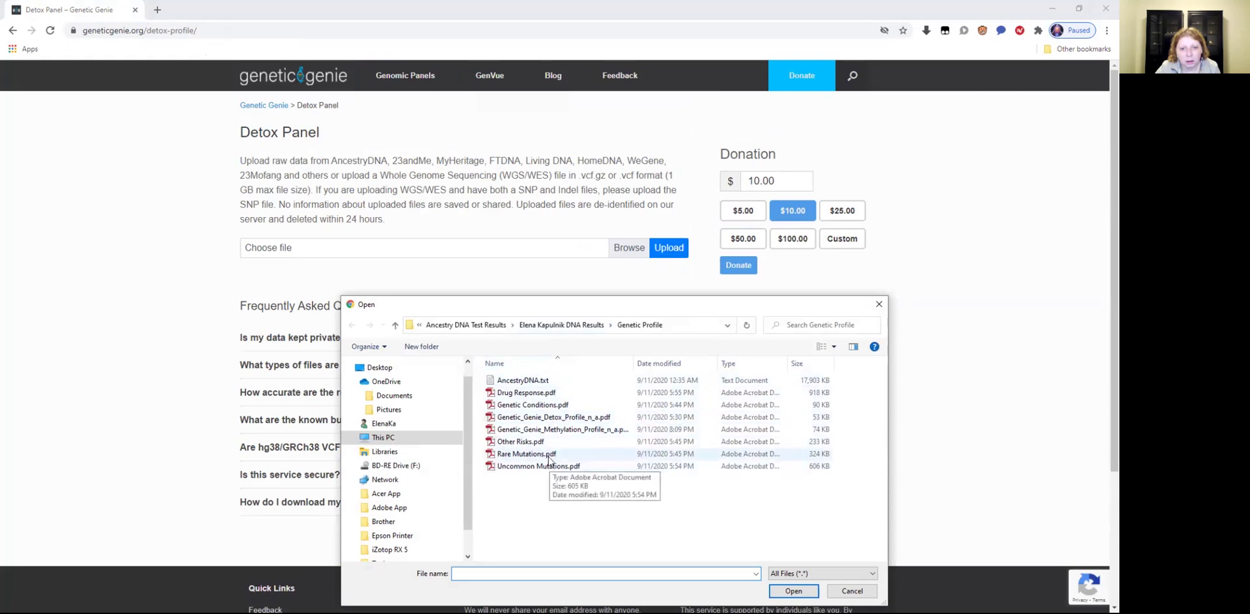
left_click(560, 417)
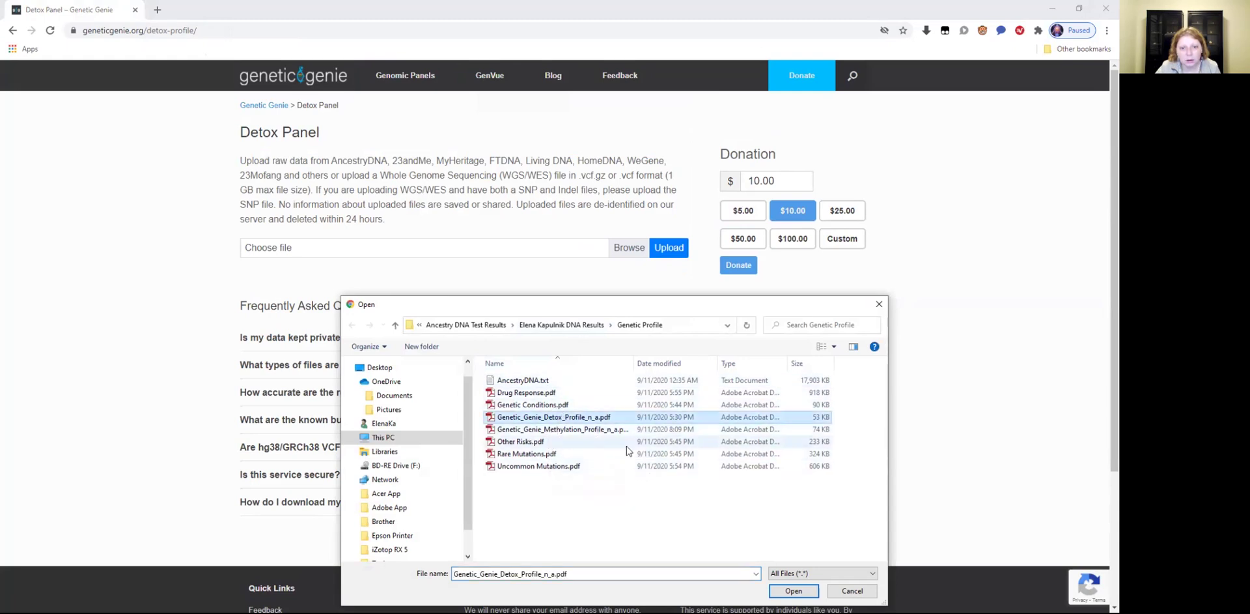
left_click(527, 379)
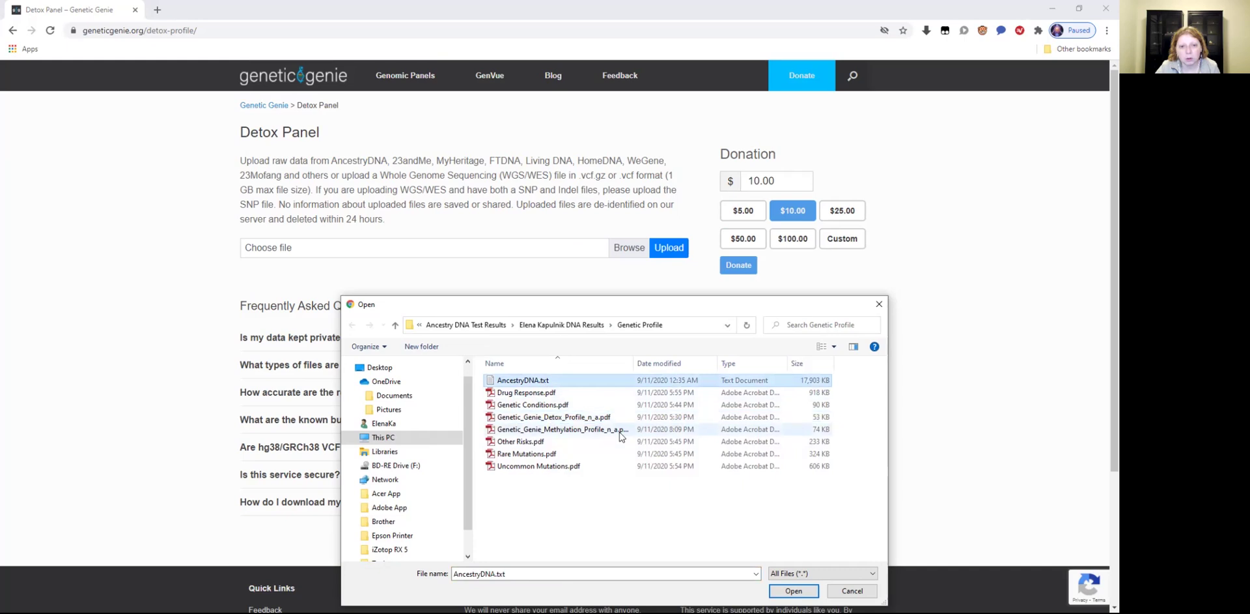
left_click(794, 590)
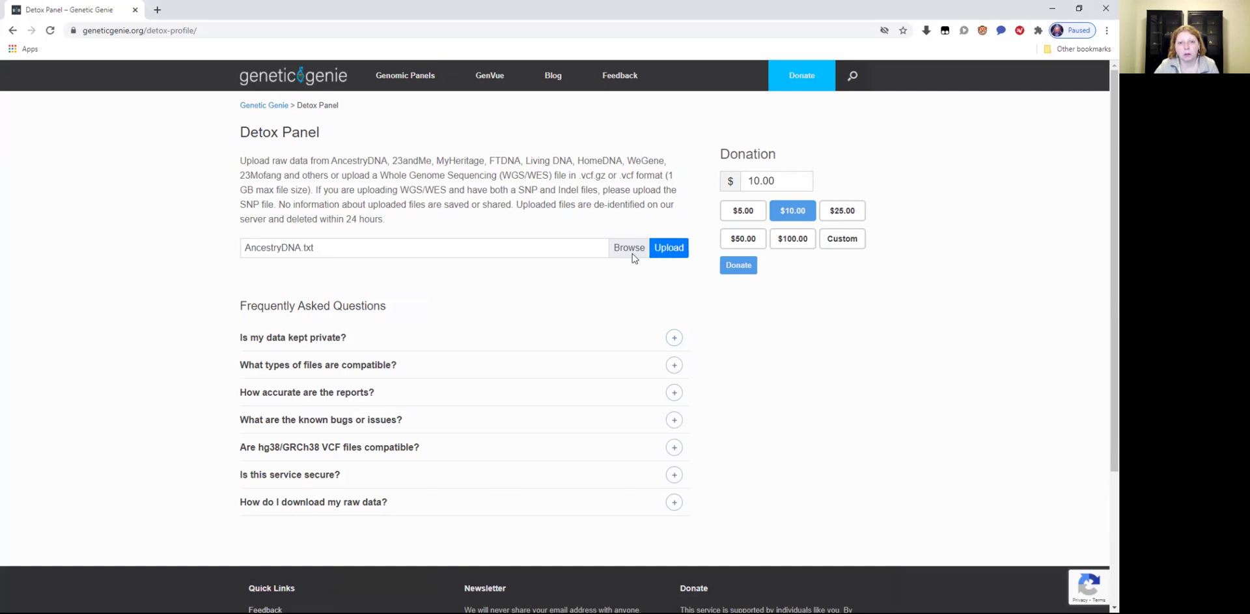
left_click(659, 255)
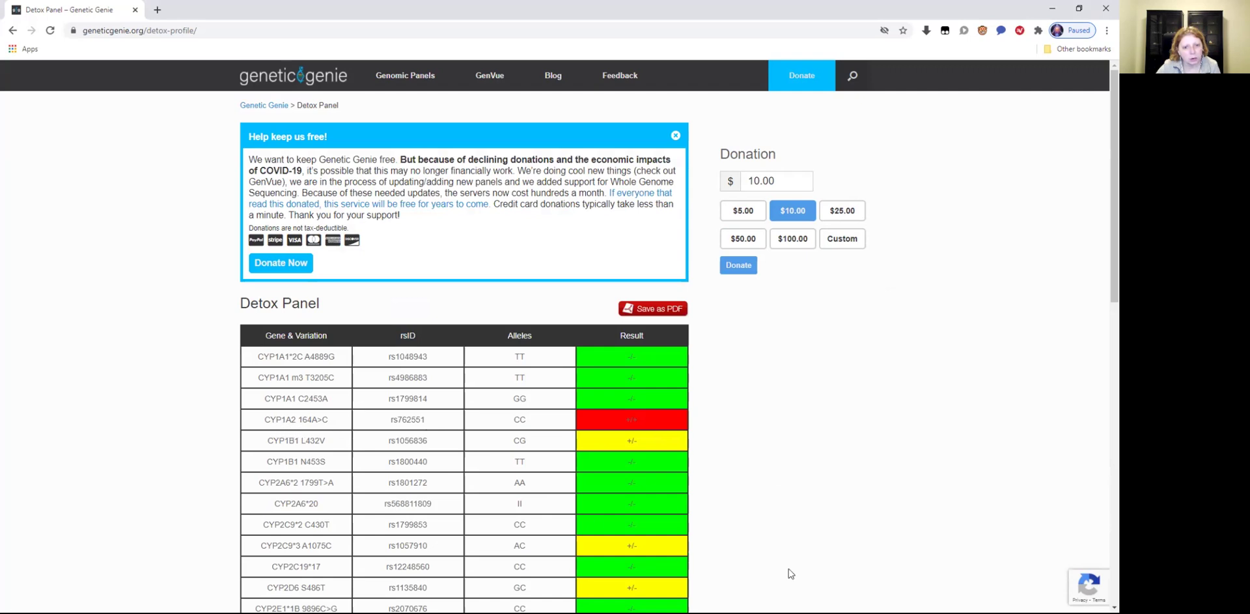
Scroll through the Detox Panel table and legend, then return to the top.
scroll(828, 550, "down", 2)
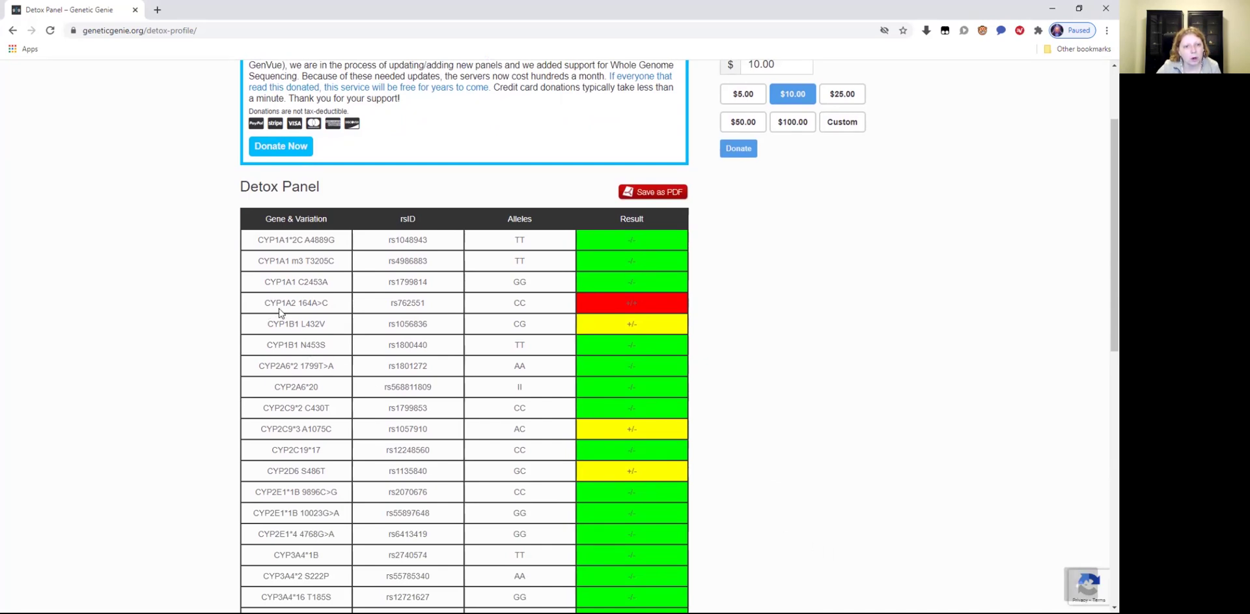
scroll(853, 524, "down", 1)
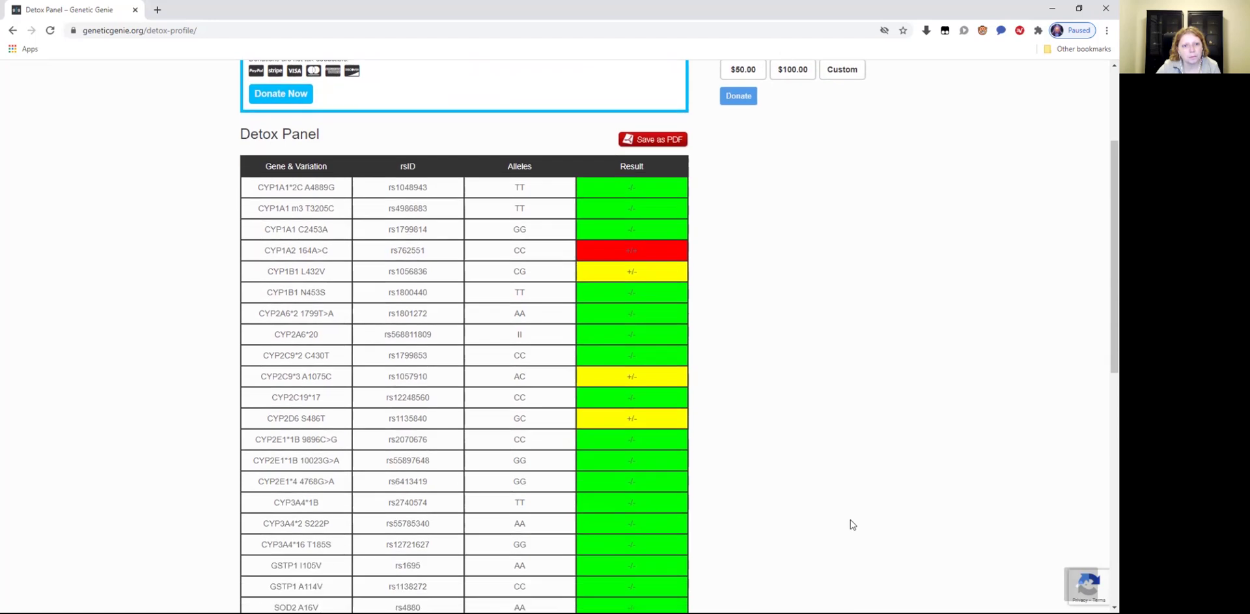
scroll(853, 524, "down", 6)
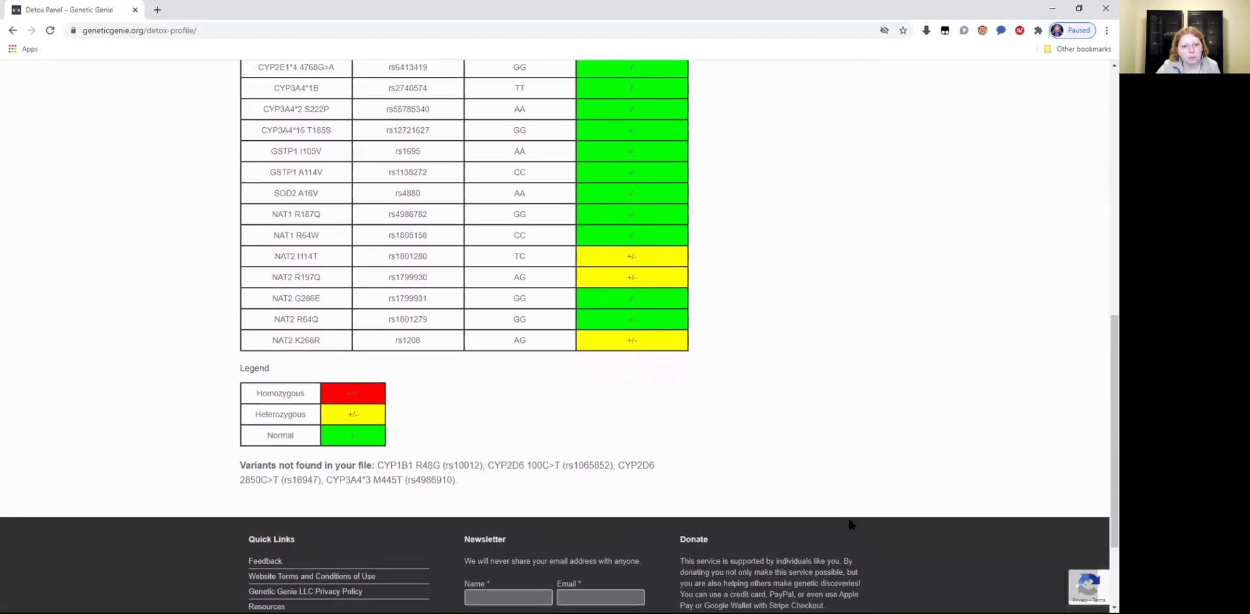
scroll(848, 520, "up", 1)
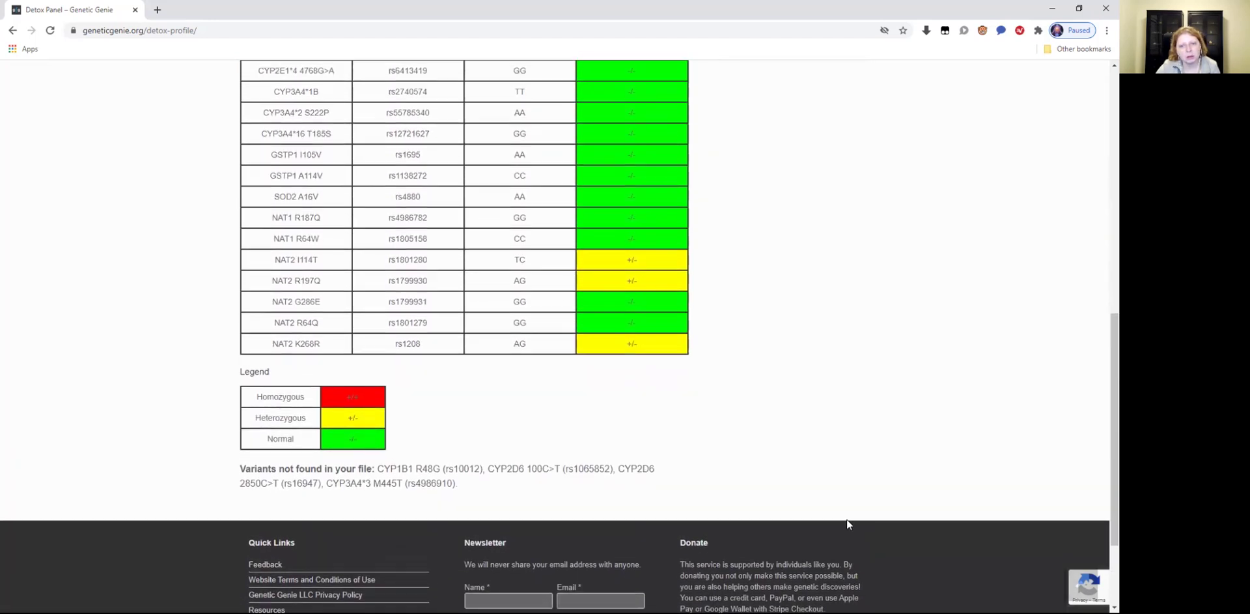
scroll(847, 523, "up", 1)
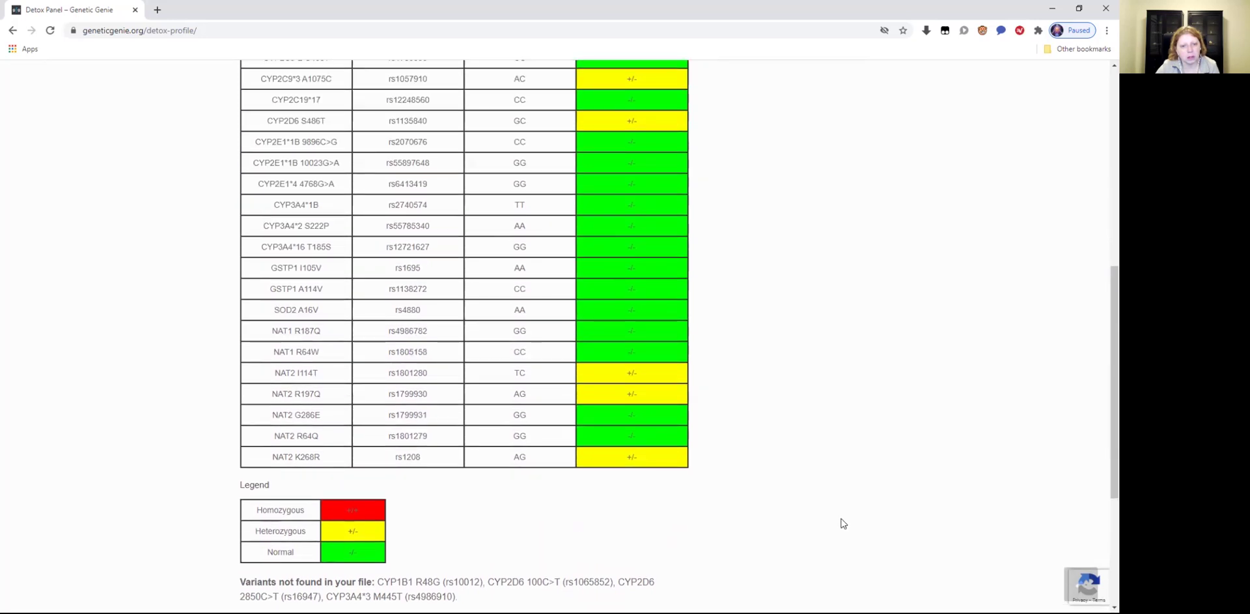
scroll(844, 523, "up", 4)
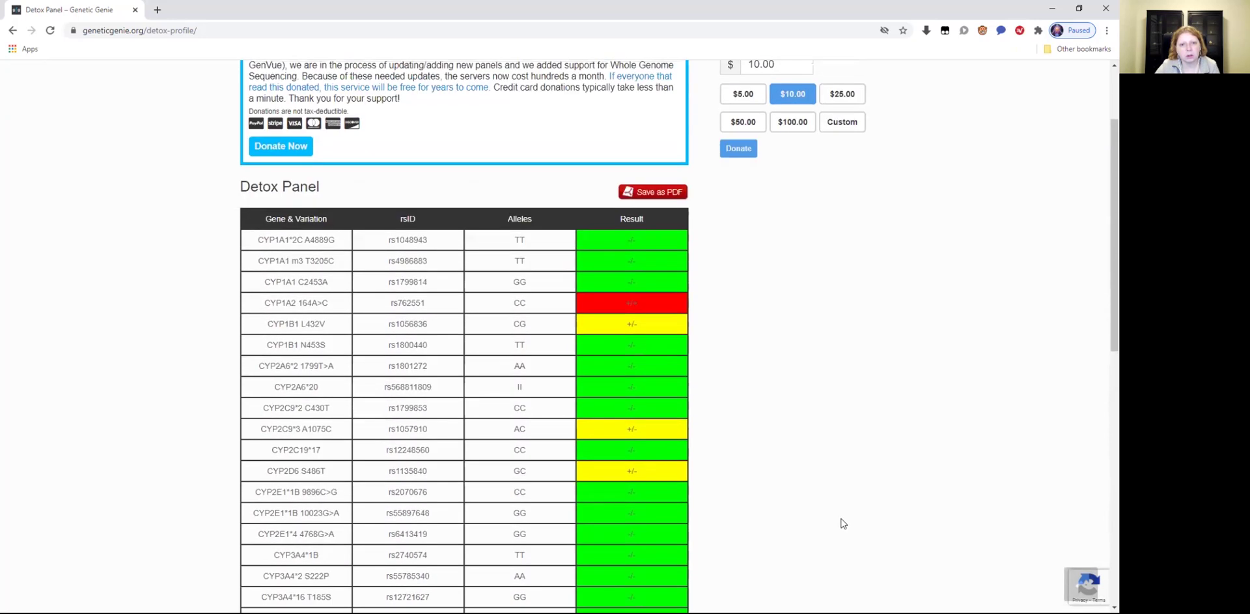
scroll(844, 523, "up", 3)
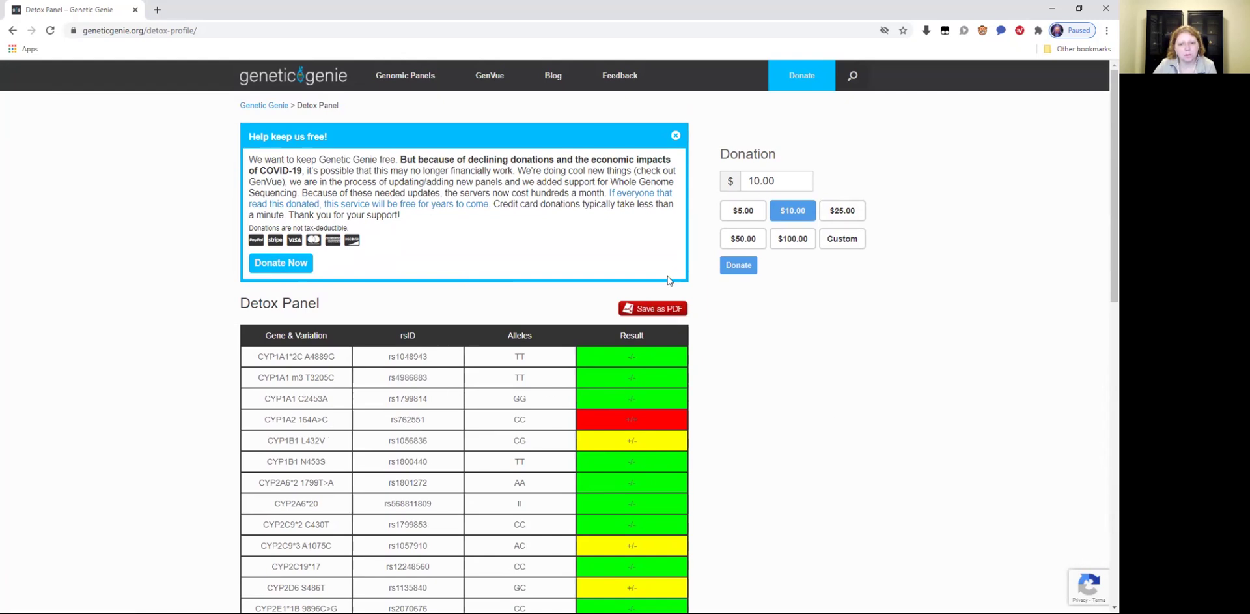
left_click(672, 311)
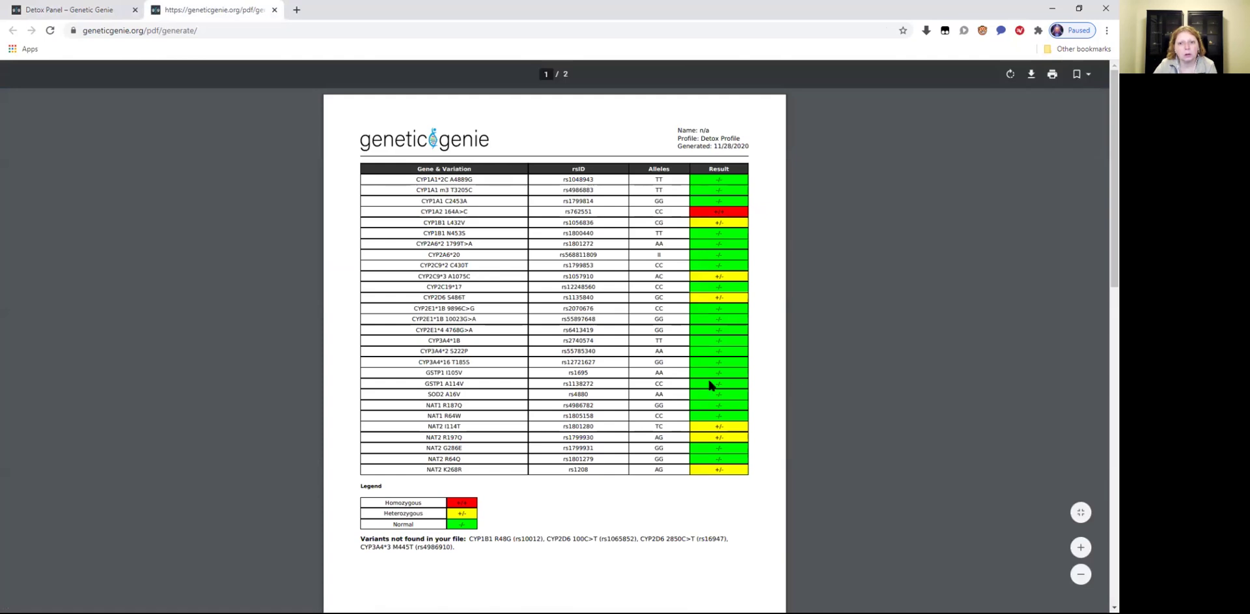
scroll(755, 469, "down", 3)
scroll(755, 469, "down", 6)
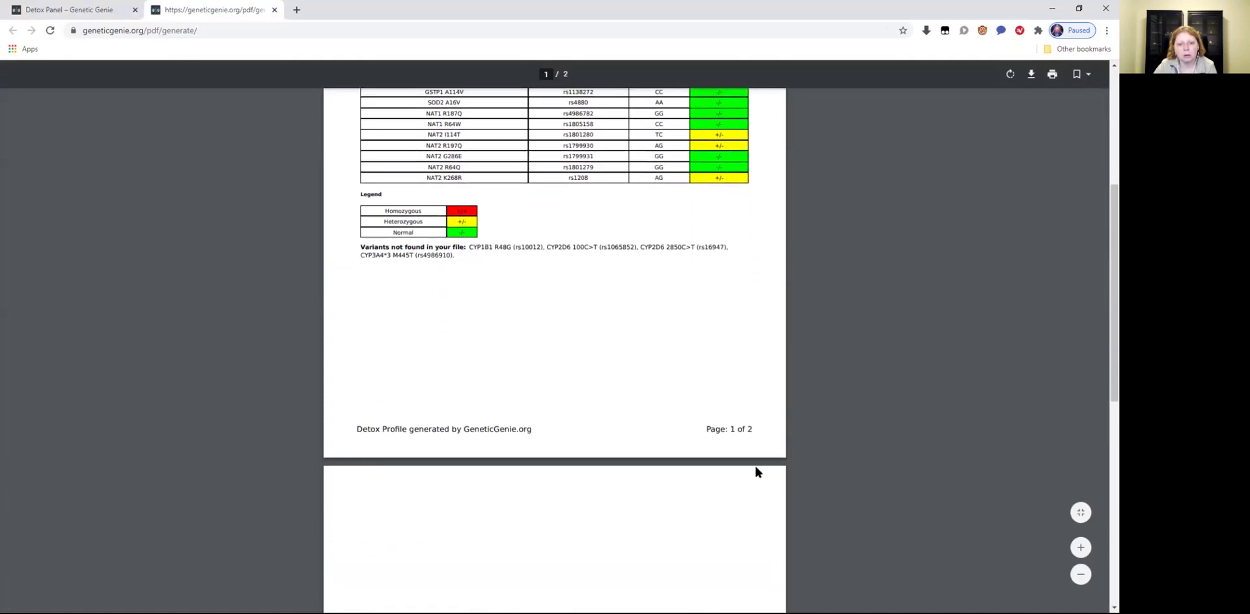
scroll(756, 469, "down", 3)
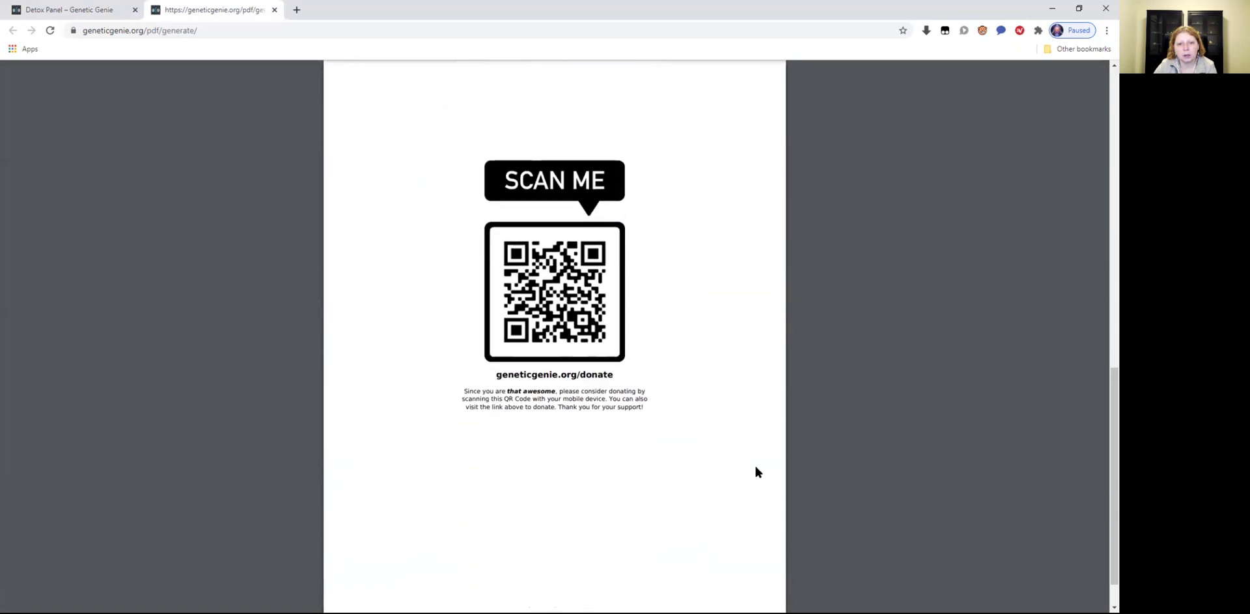
scroll(603, 404, "up", 6)
scroll(603, 404, "up", 5)
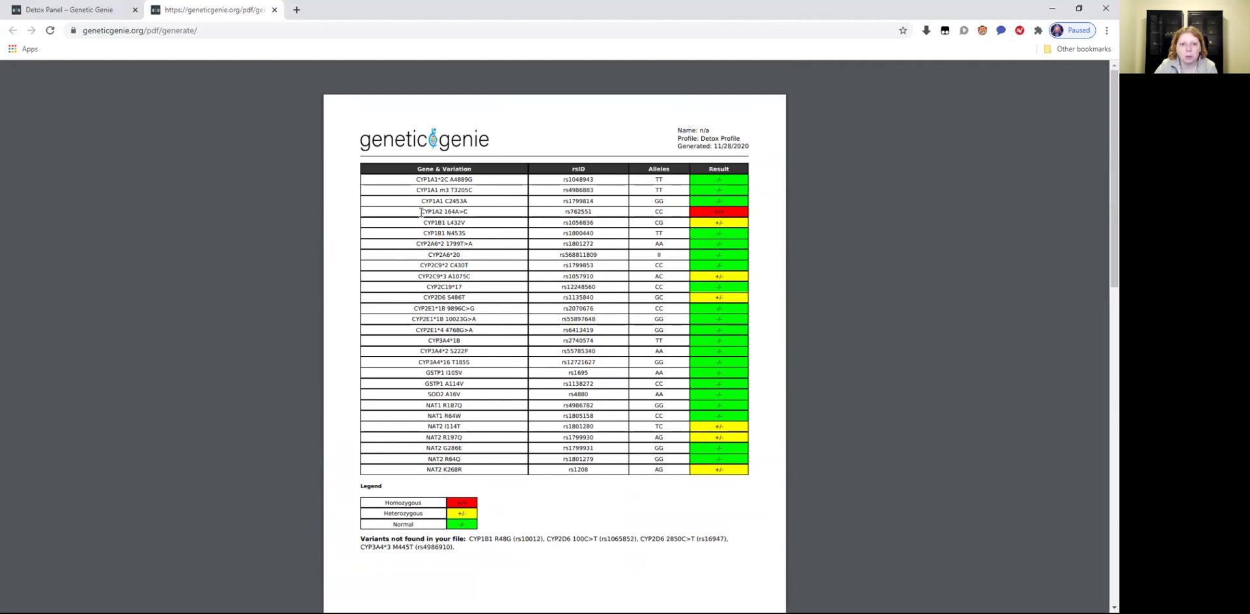
left_click_drag(420, 212, 472, 213)
left_click(485, 216)
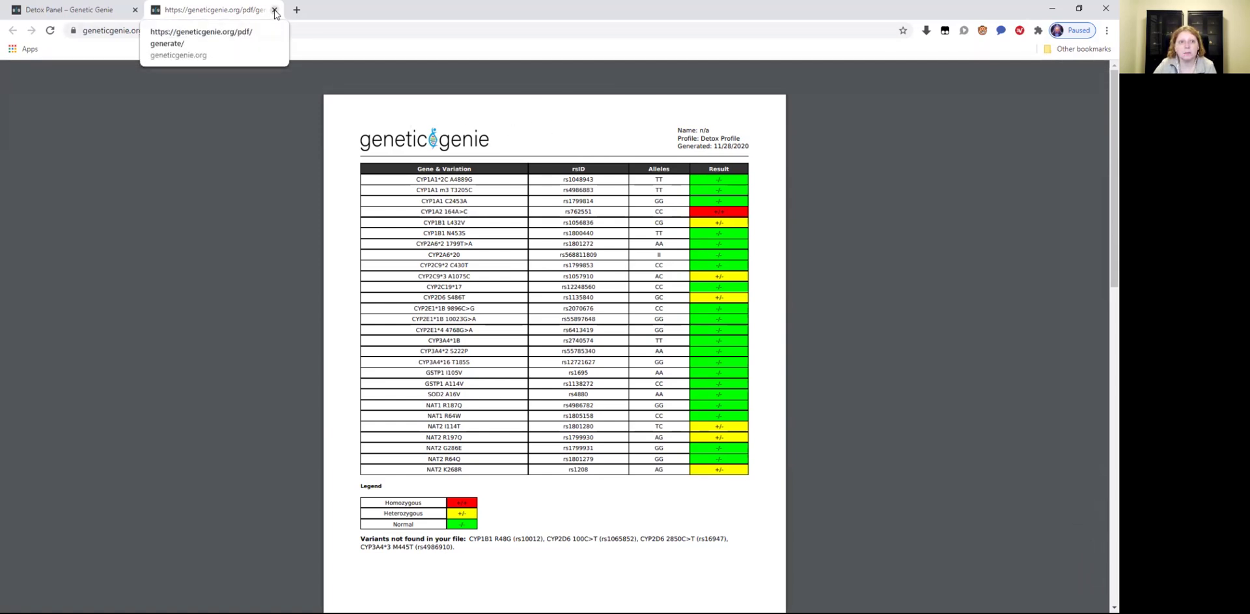
left_click(275, 11)
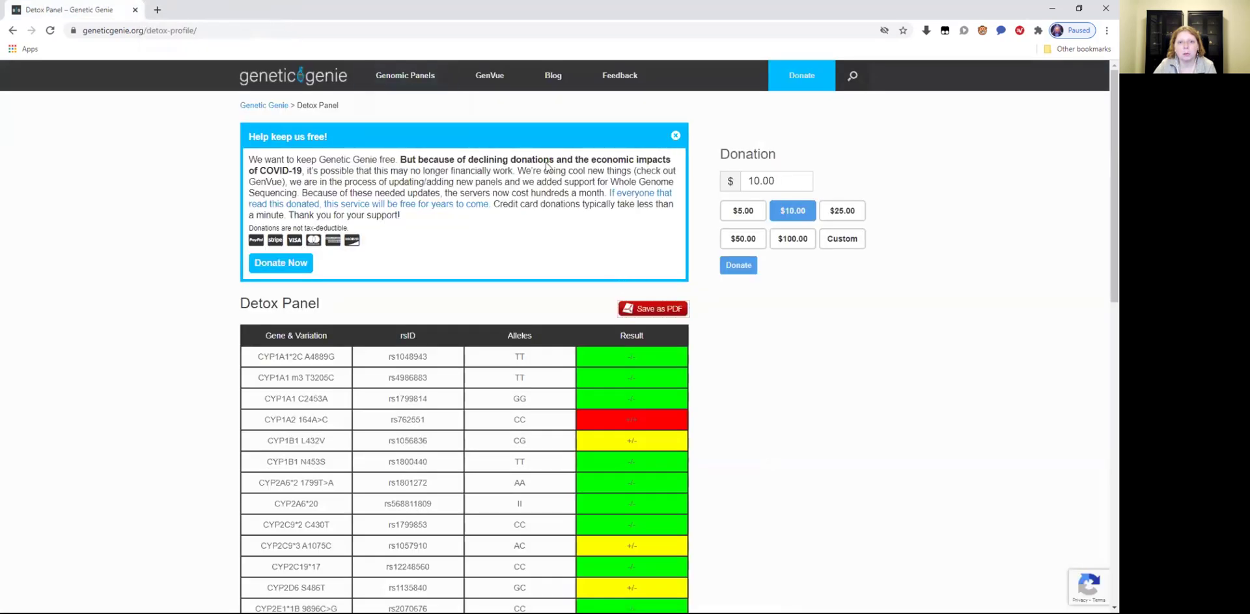
Open GenVue Variant Discovery and upload AncestryDNA.txt for variant analysis.
mouse_move(497, 78)
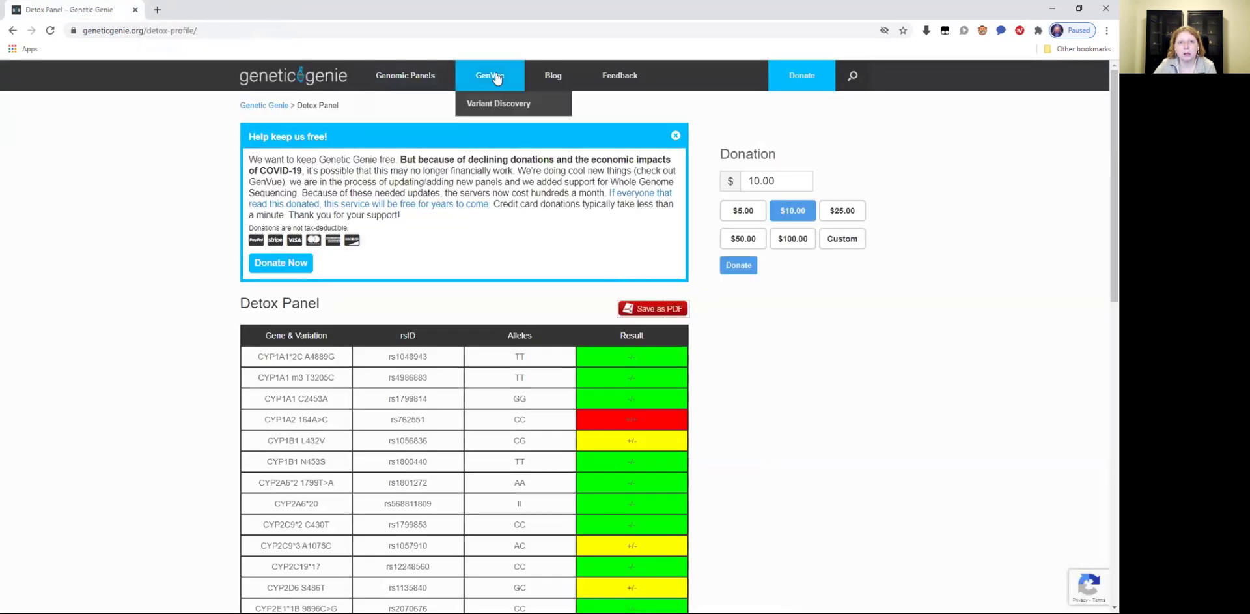
left_click(494, 110)
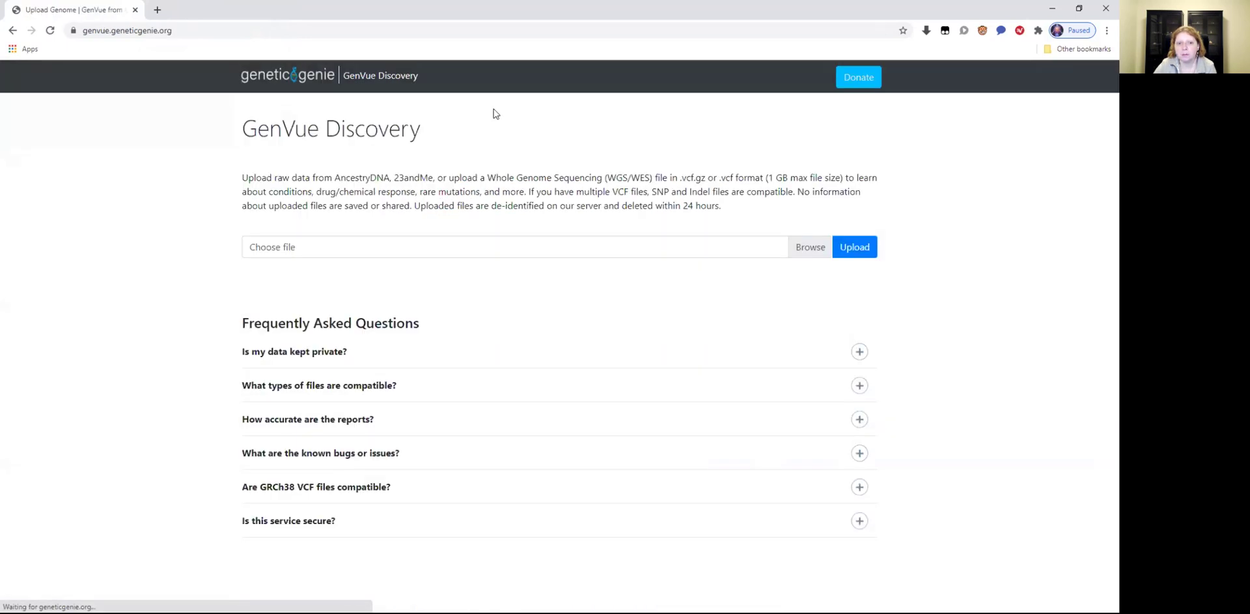
left_click(815, 252)
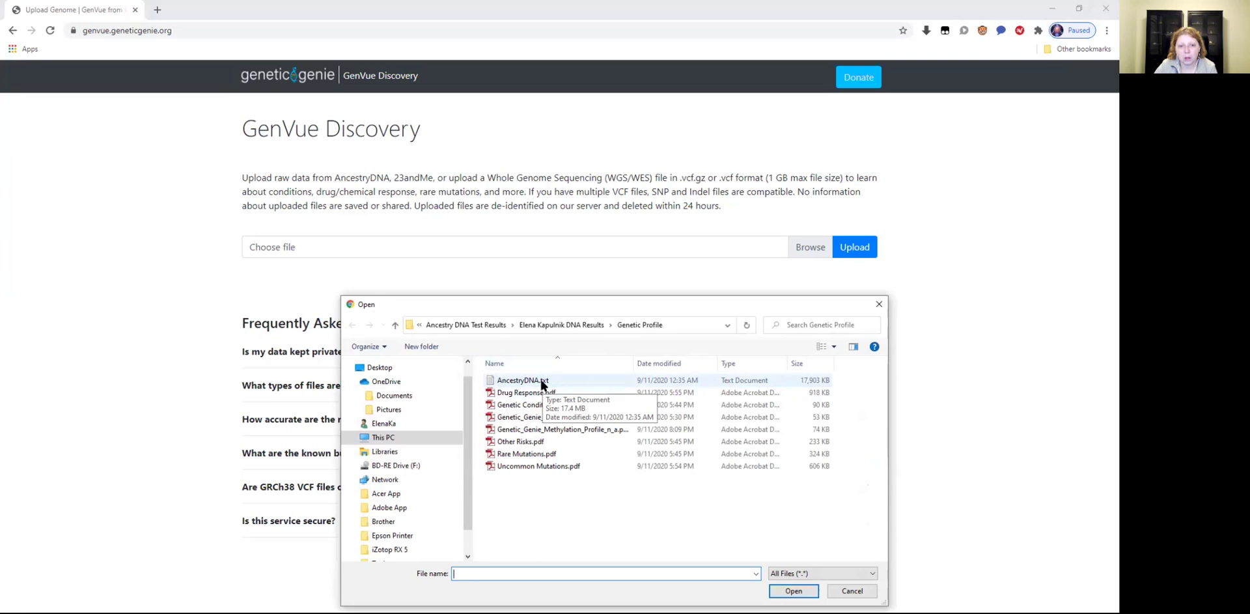
left_click(545, 382)
double_click(544, 382)
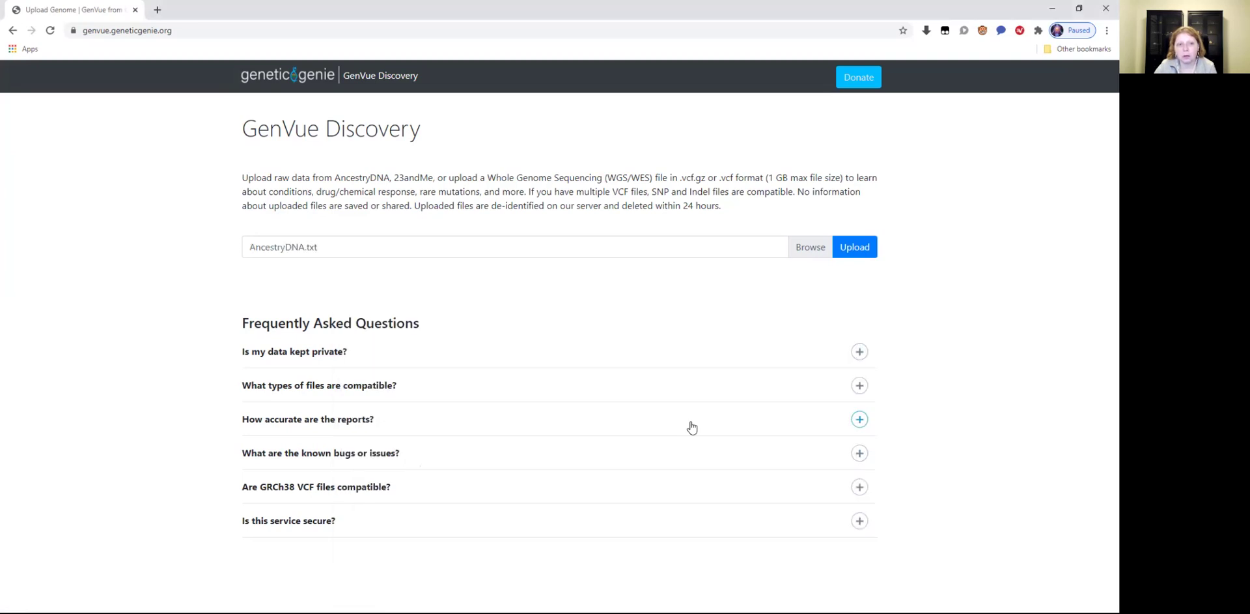
left_click(857, 252)
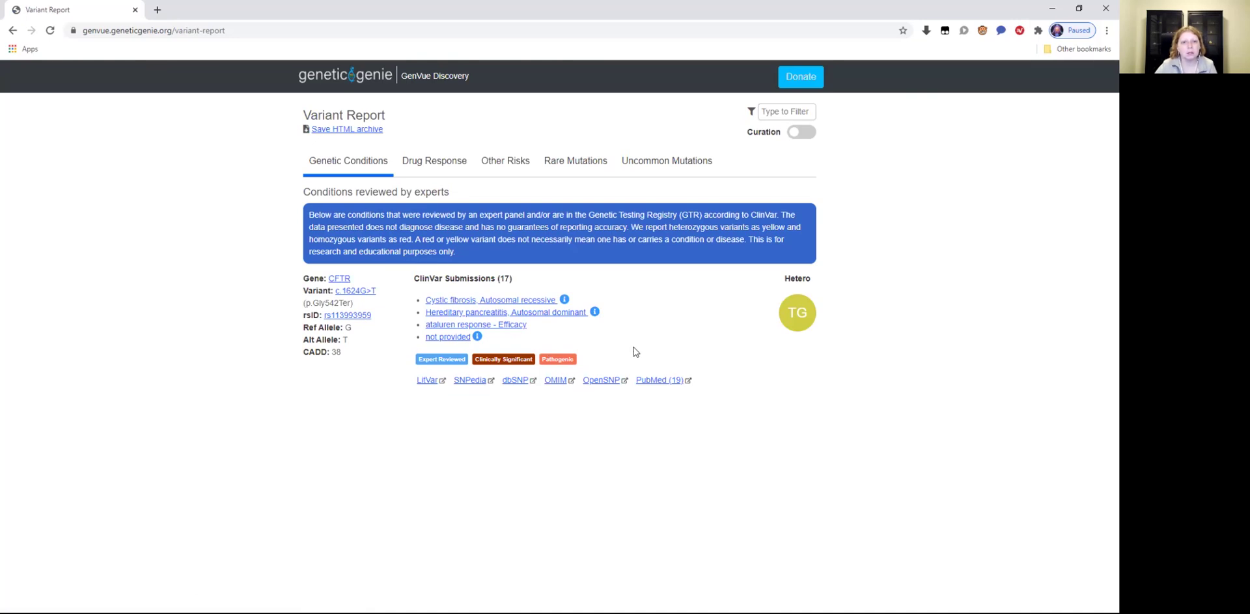
Cycle through the Drug Response, Other Risks, Rare Mutations and Uncommon Mutations tabs.
left_click(463, 163)
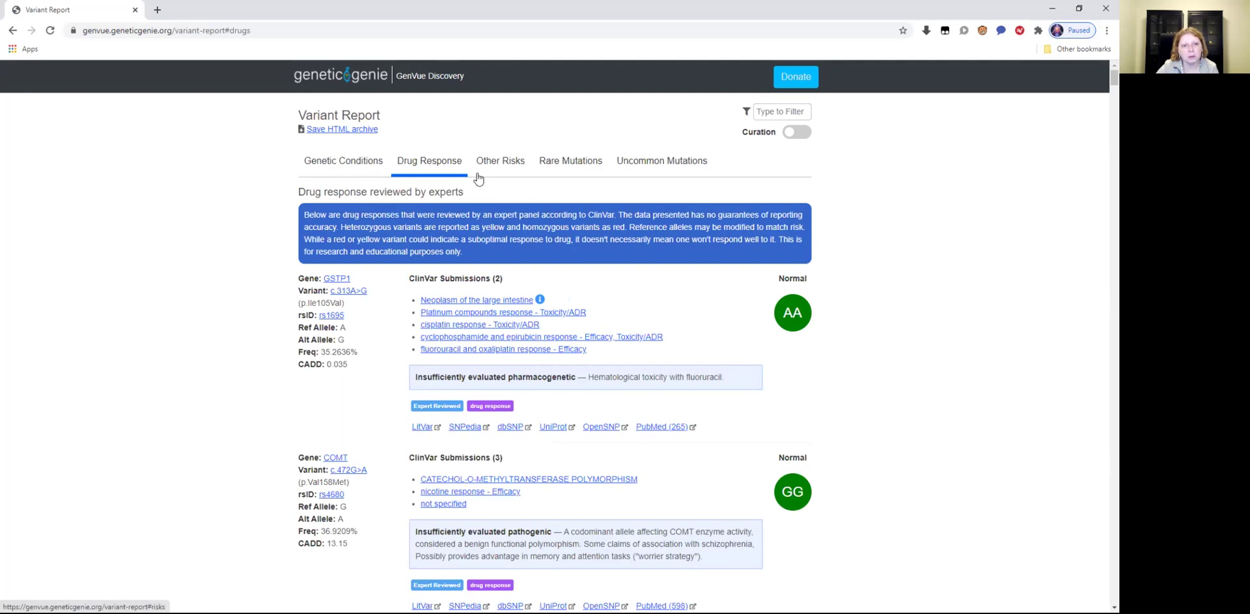
left_click(499, 171)
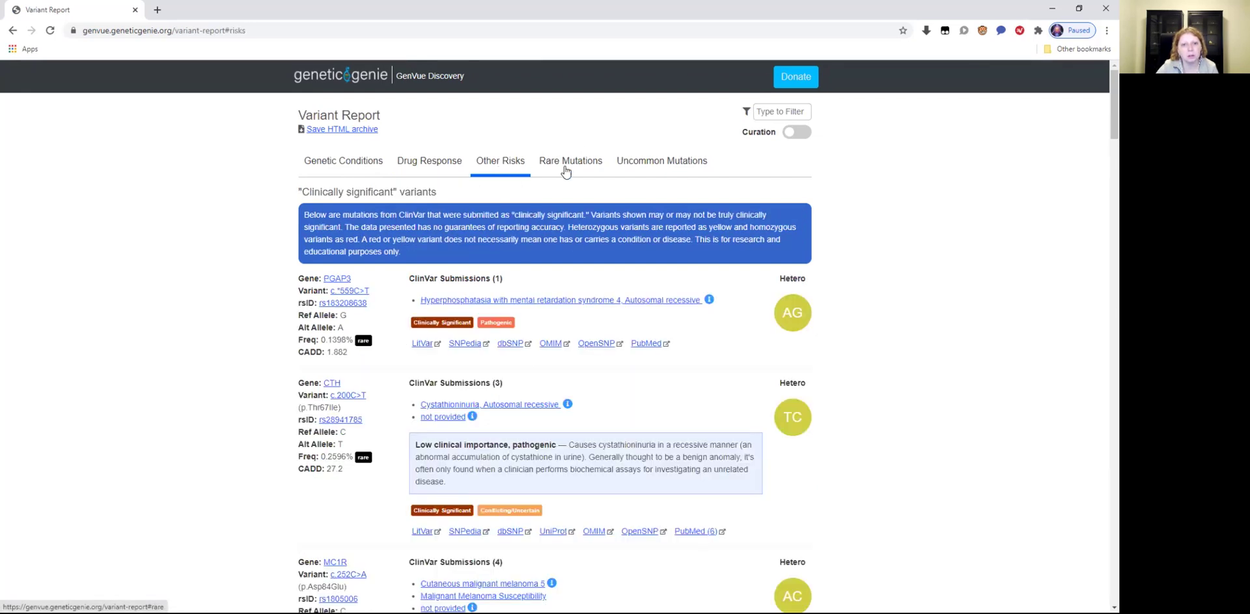
left_click(566, 171)
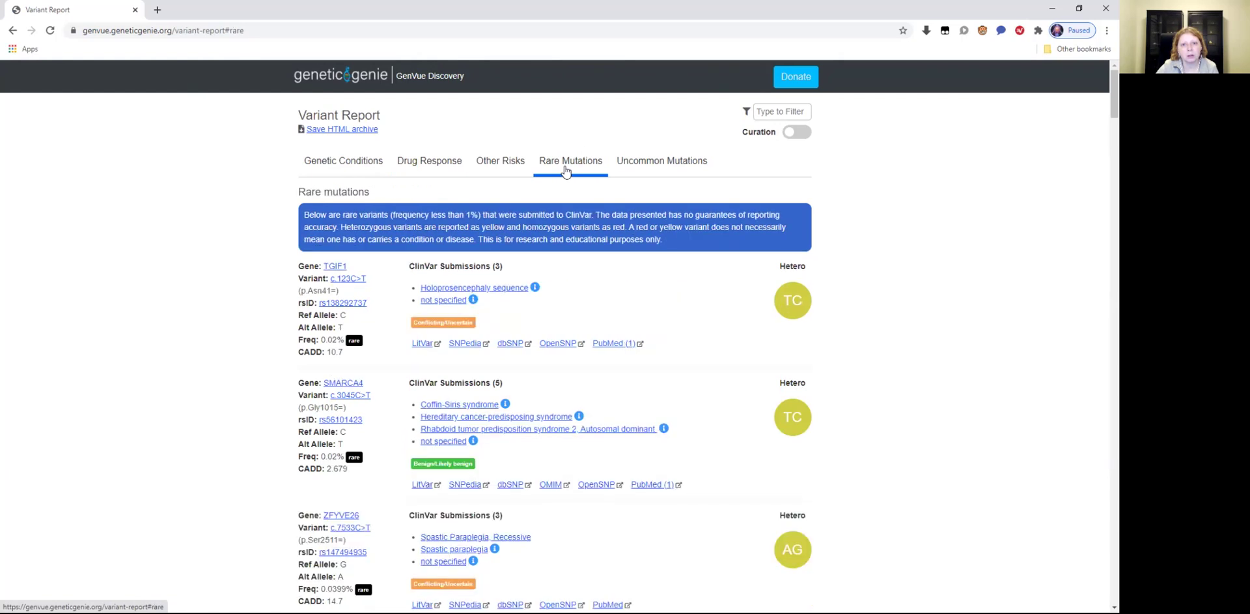
left_click(633, 168)
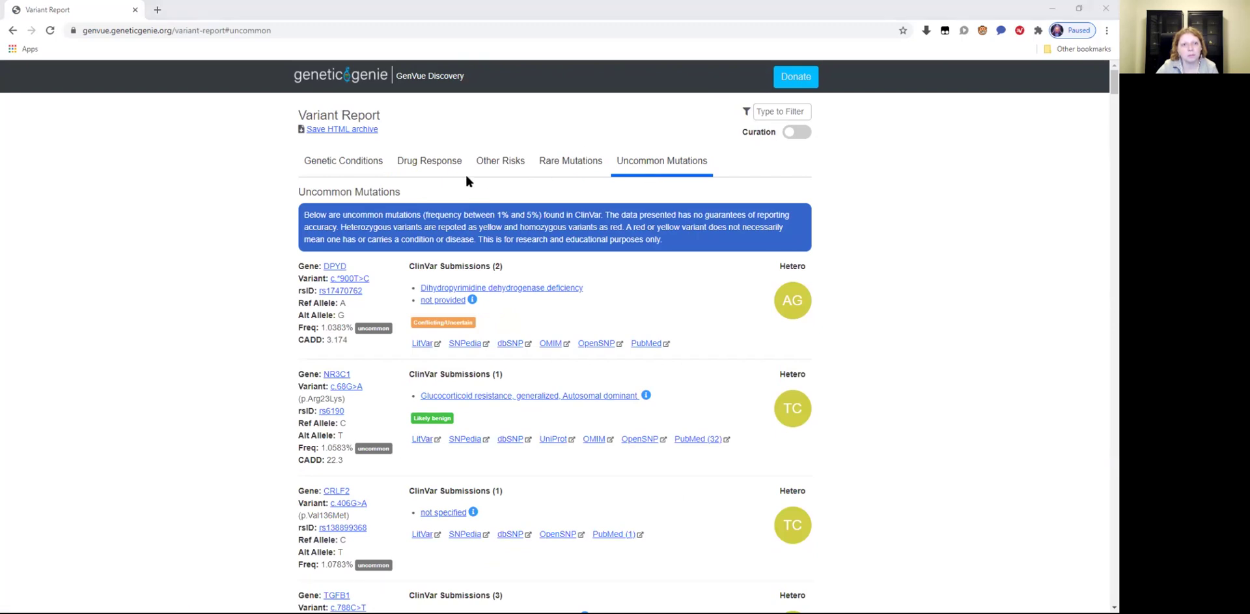
Return to Other Risks and scroll through its clinically significant variants.
left_click(510, 163)
scroll(565, 317, "down", 12)
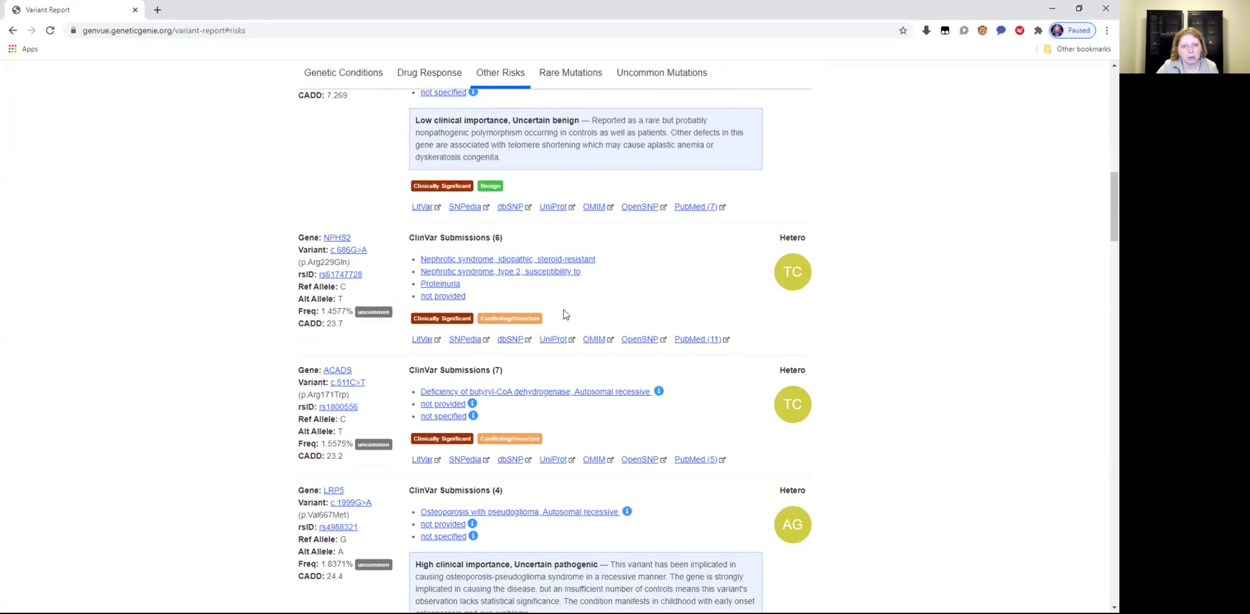
scroll(565, 315, "up", 6)
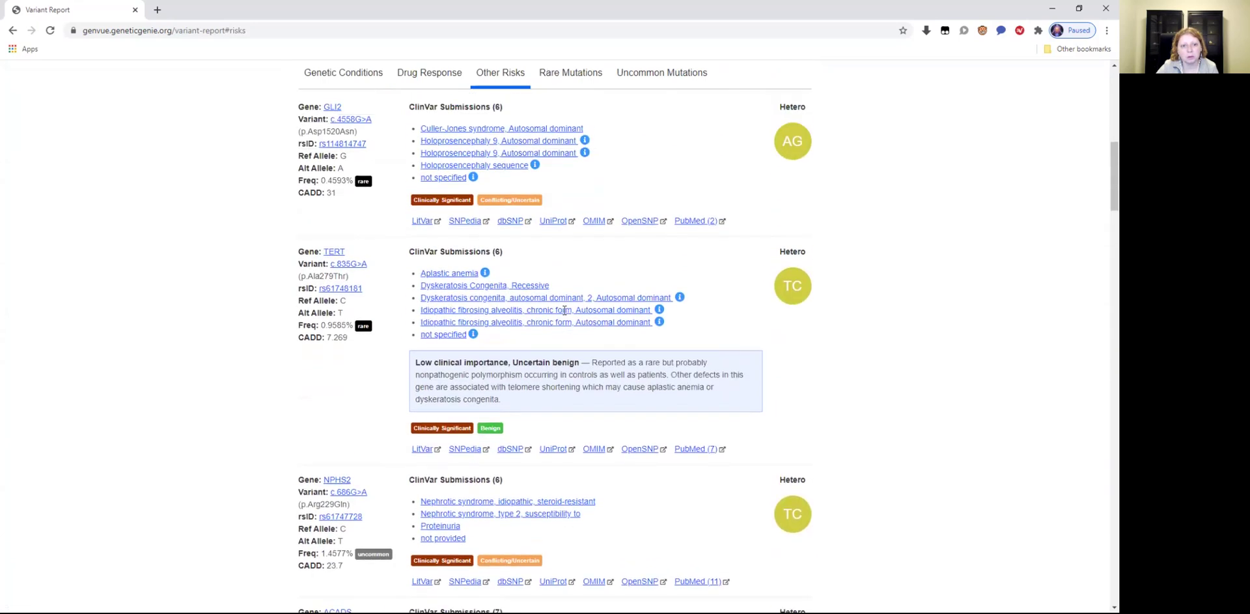
scroll(565, 313, "up", 6)
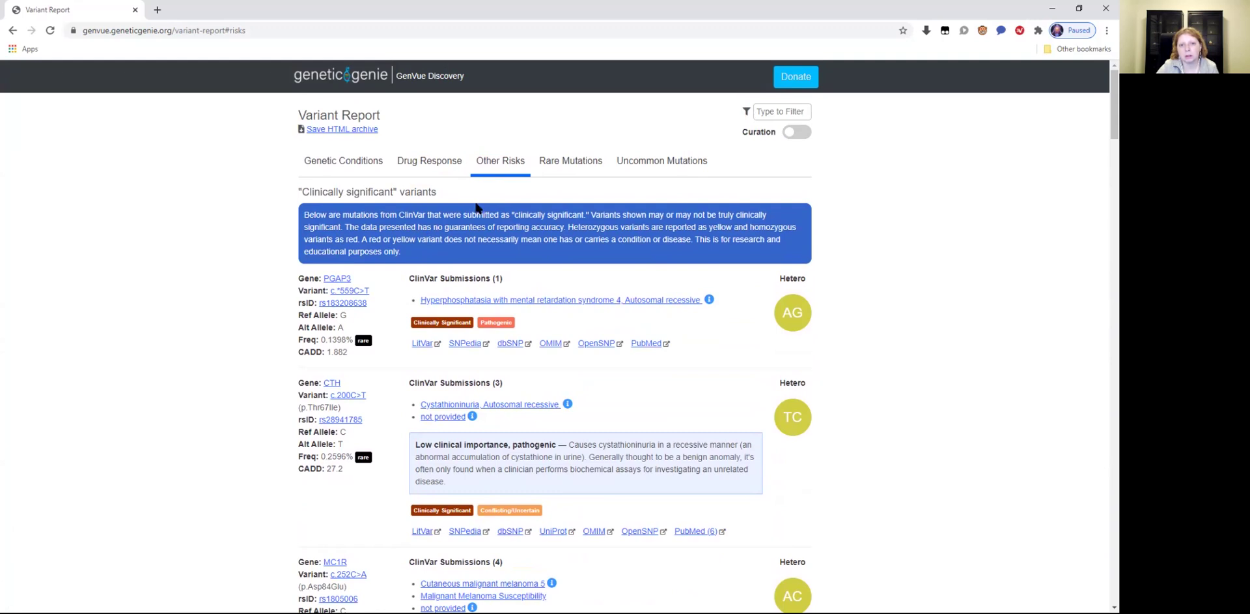
scroll(885, 451, "down", 2)
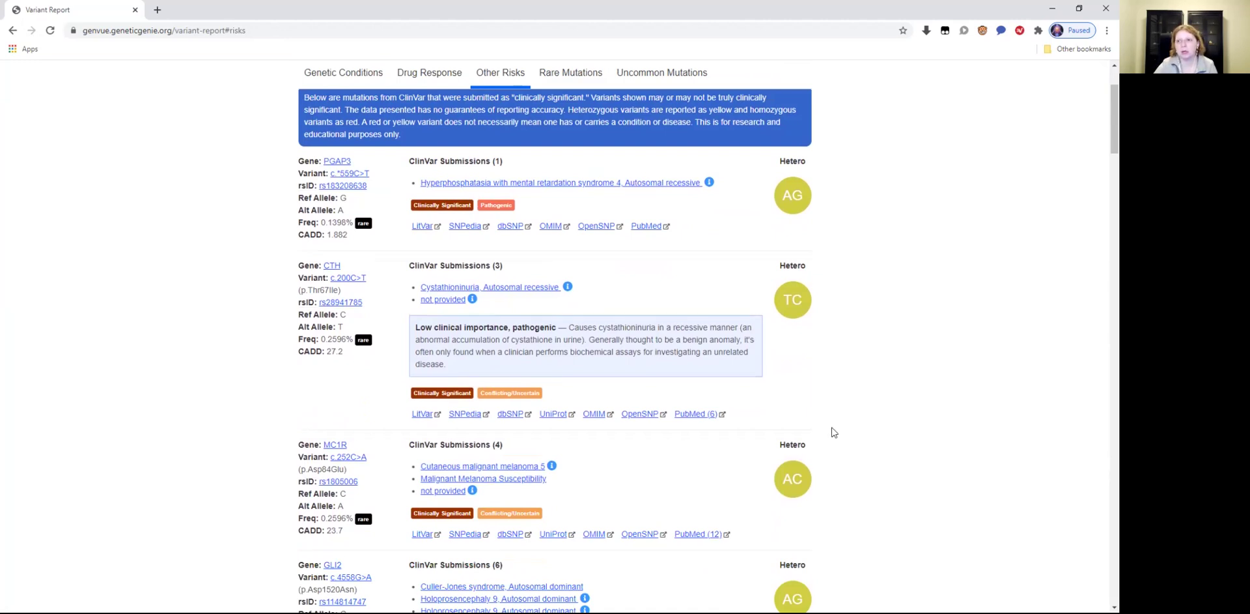
scroll(827, 432, "up", 2)
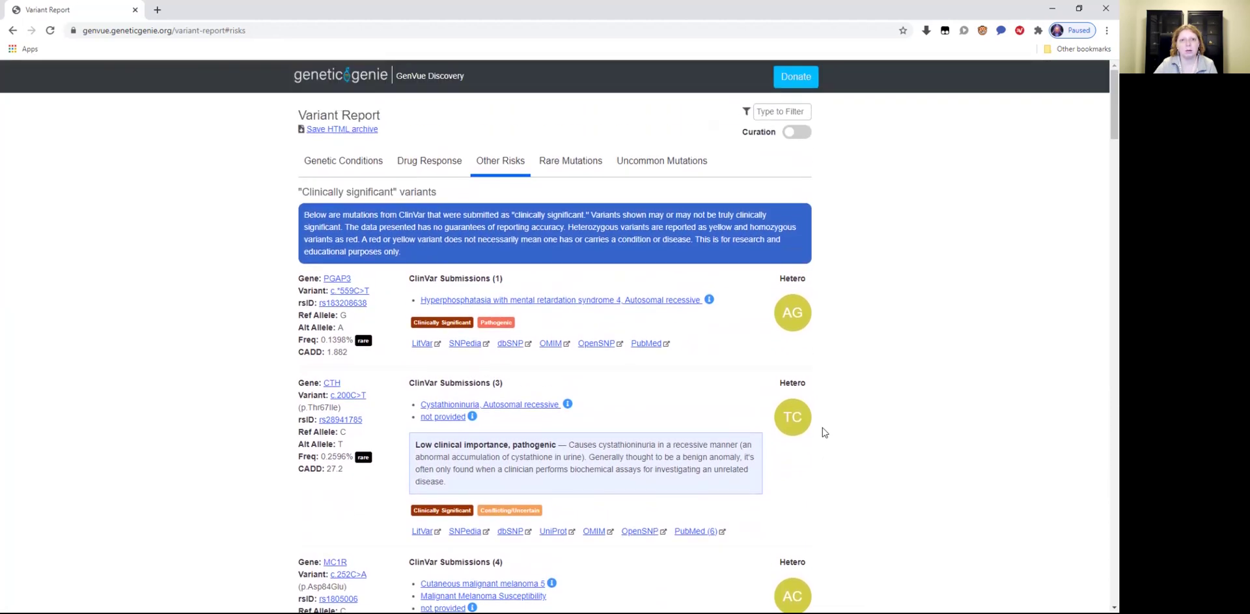
scroll(824, 432, "down", 2)
scroll(822, 429, "up", 1)
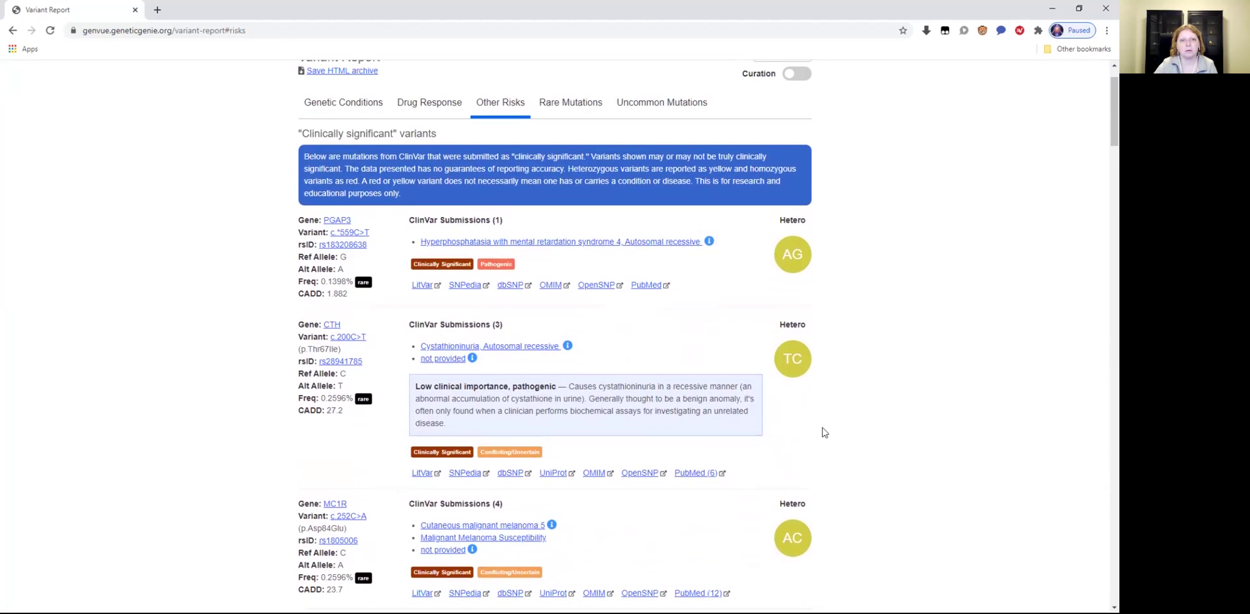
View the Genetic Conditions list, then scroll through the Drug Response findings.
left_click(342, 104)
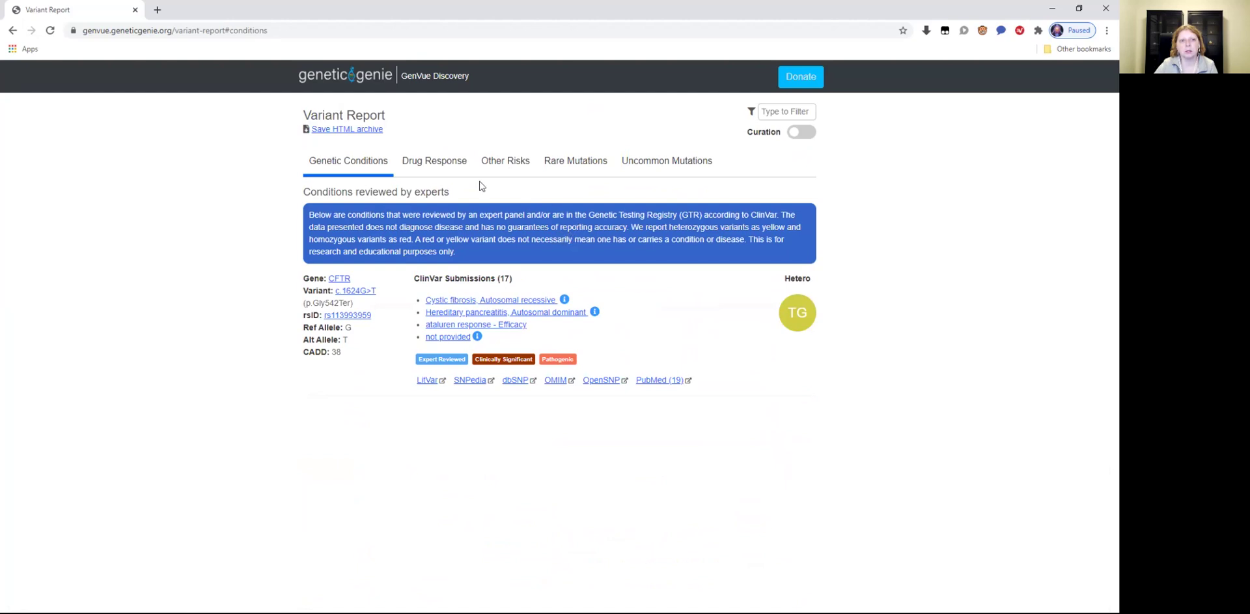
left_click(460, 161)
scroll(478, 243, "down", 1)
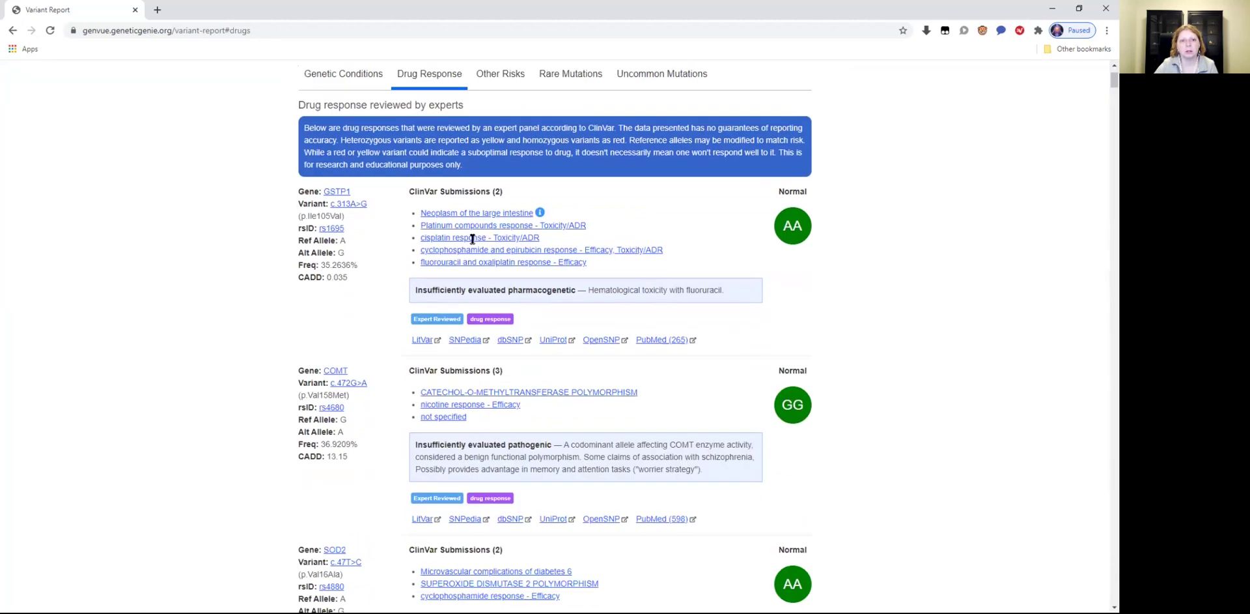
scroll(473, 244, "up", 1)
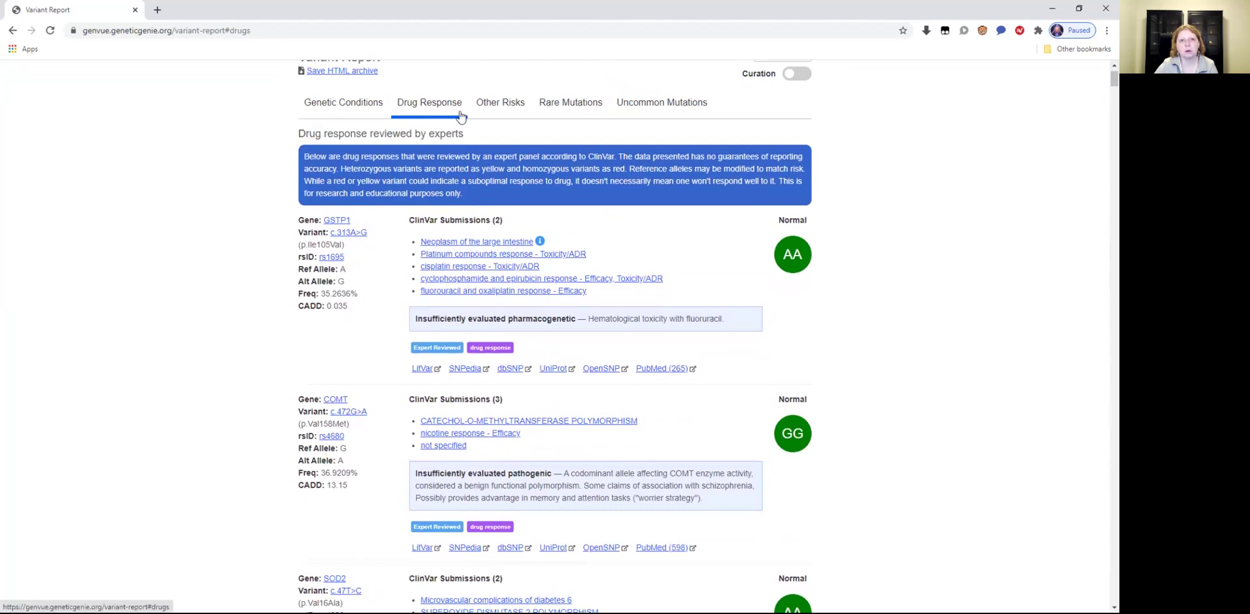
Revisit Other Risks and Rare Mutations, then scroll down the Uncommon Mutations list.
left_click(517, 107)
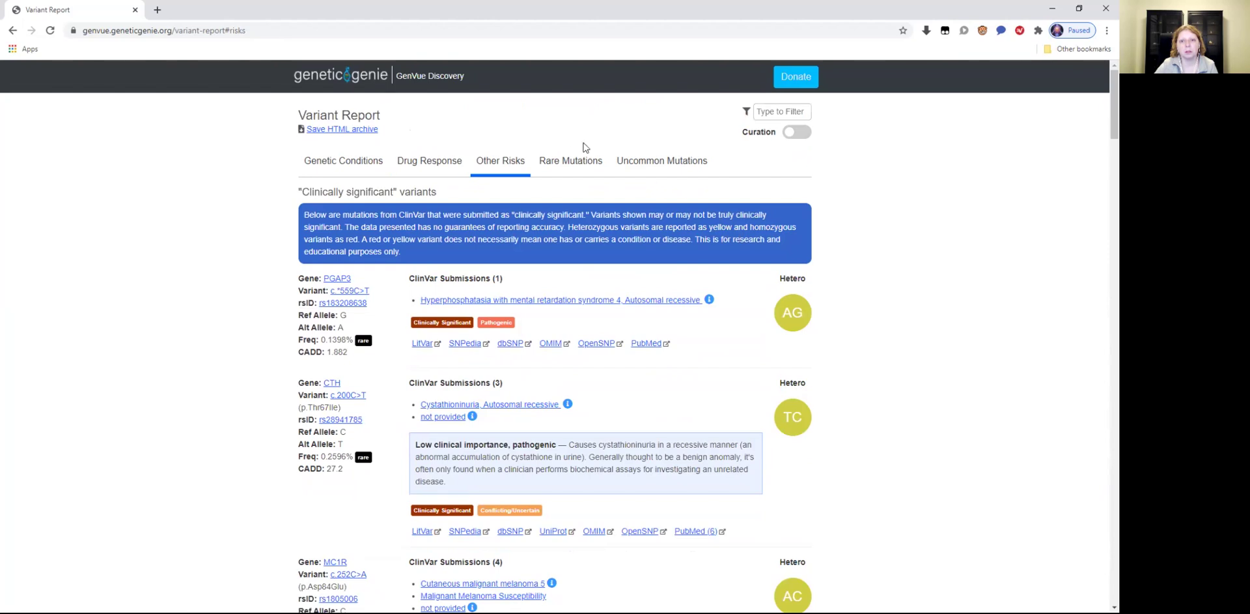
left_click(573, 163)
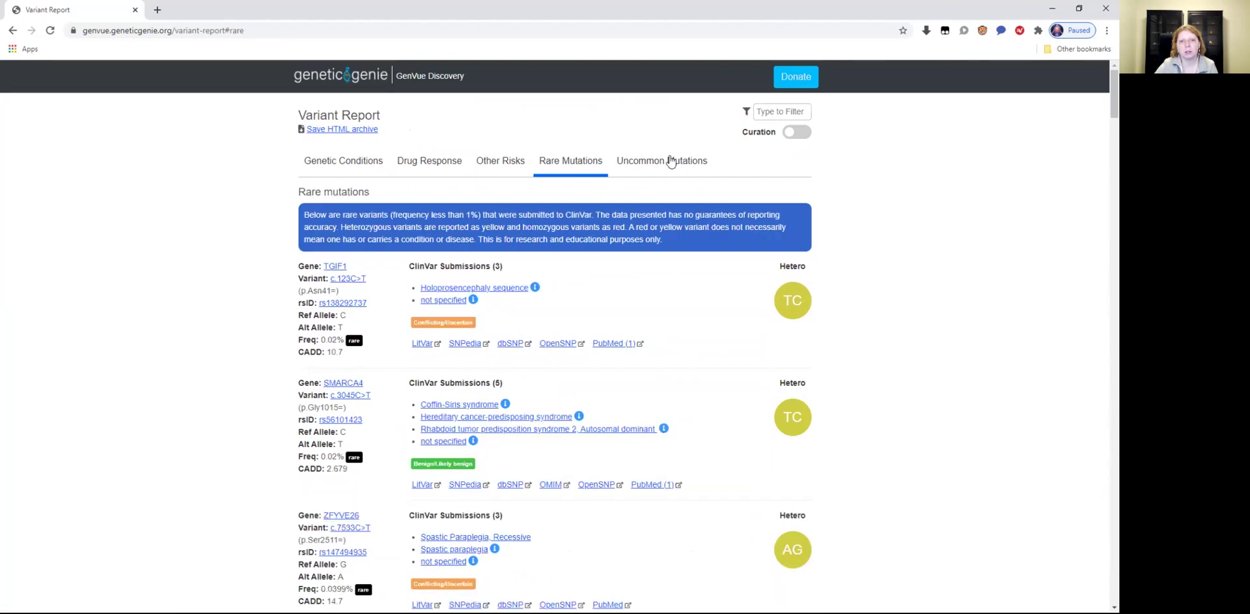
left_click(668, 170)
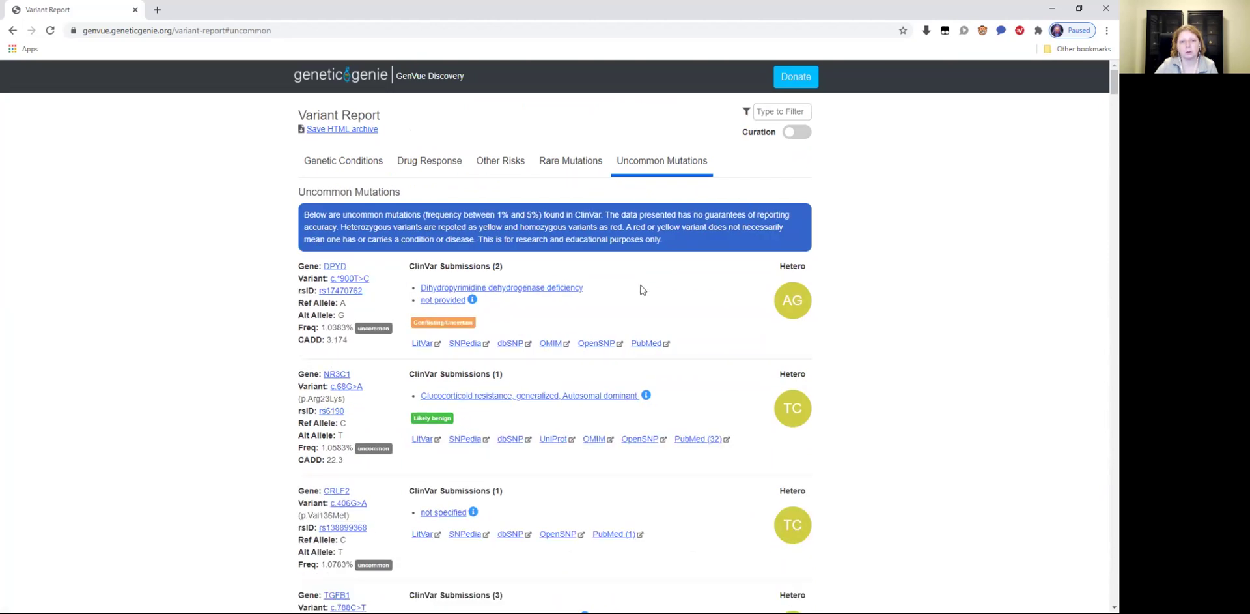
scroll(641, 290, "down", 1)
scroll(641, 290, "down", 15)
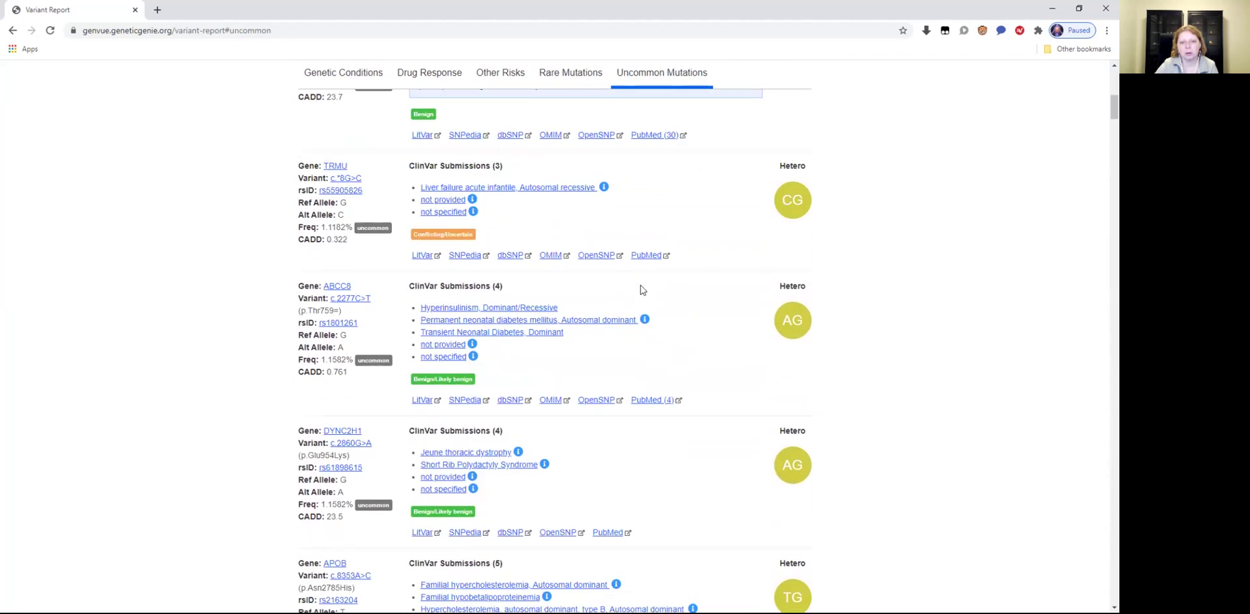
scroll(641, 290, "down", 3)
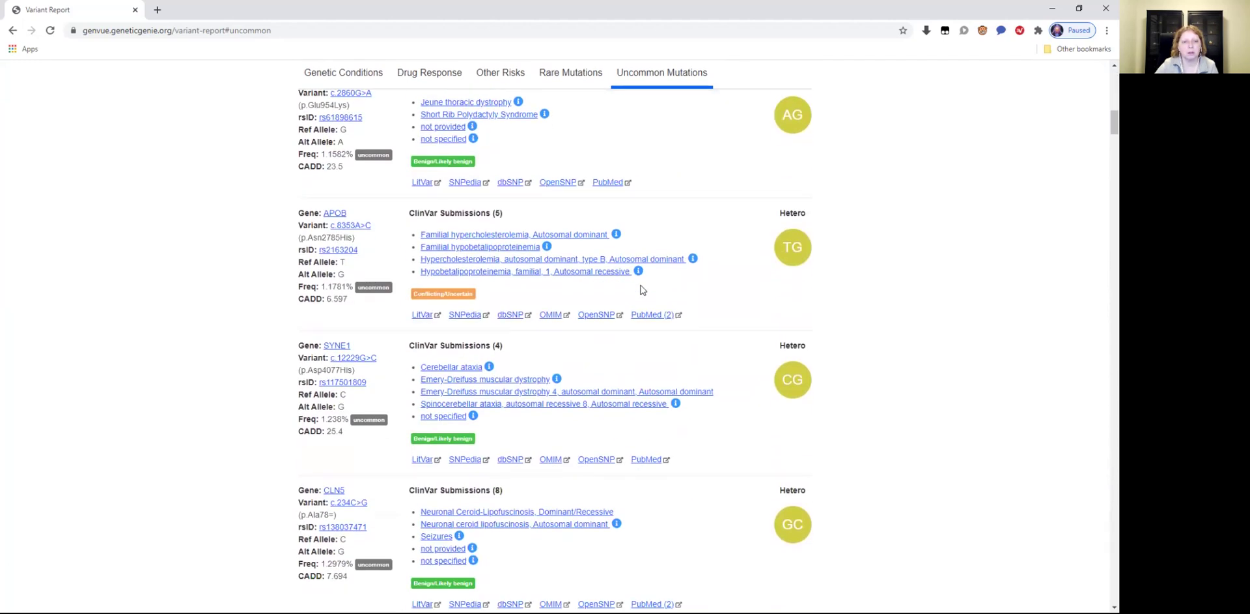
scroll(642, 290, "up", 20)
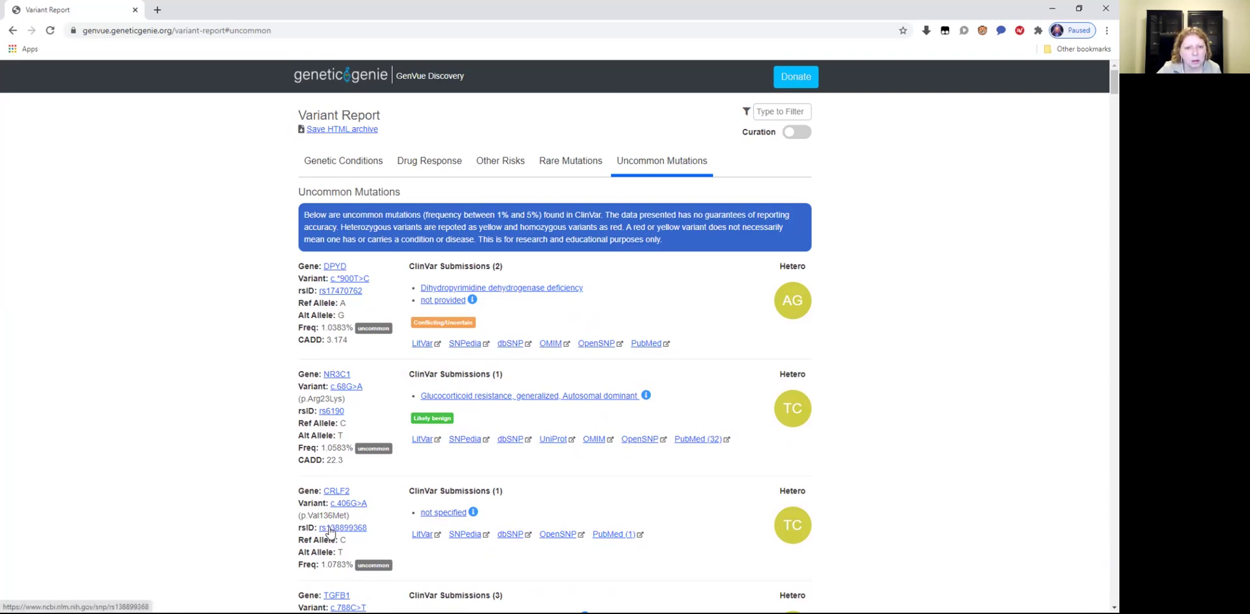
Scroll further through Uncommon Mutations, then go back to the Genetic Conditions list.
scroll(330, 534, "down", 1)
scroll(330, 530, "down", 4)
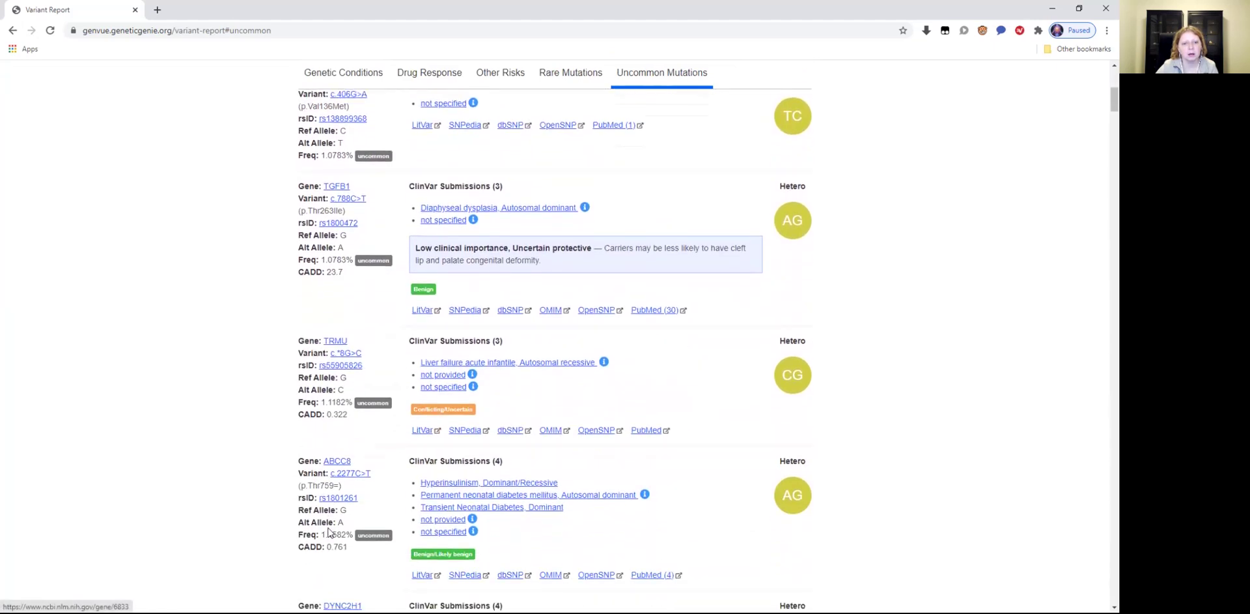
scroll(329, 531, "up", 2)
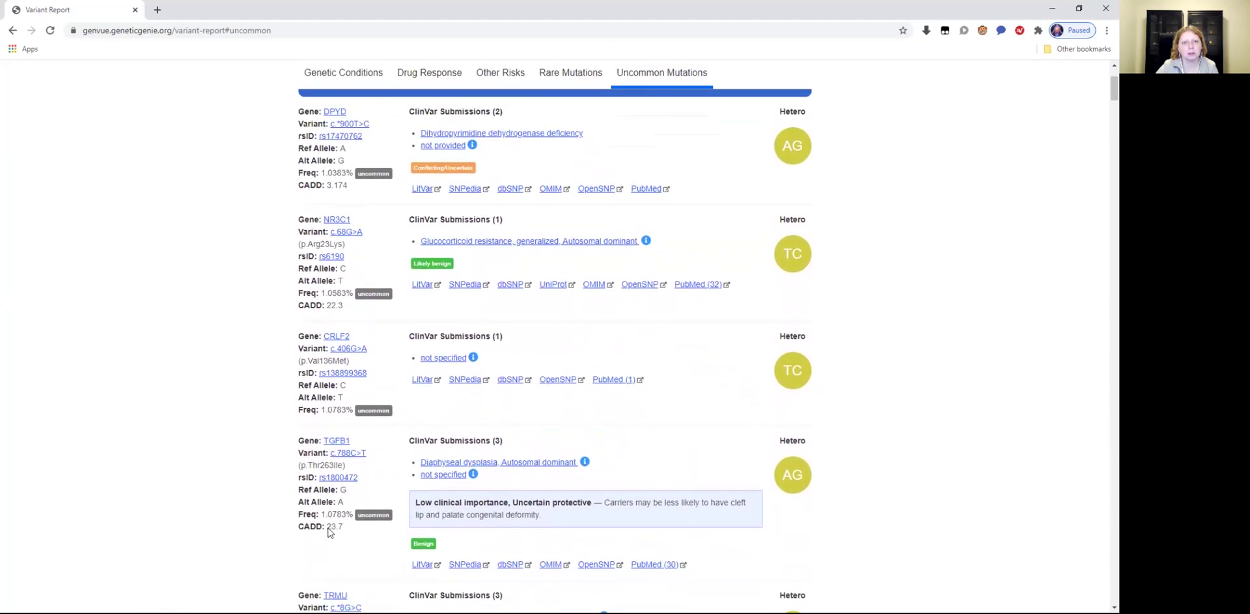
scroll(637, 279, "up", 2)
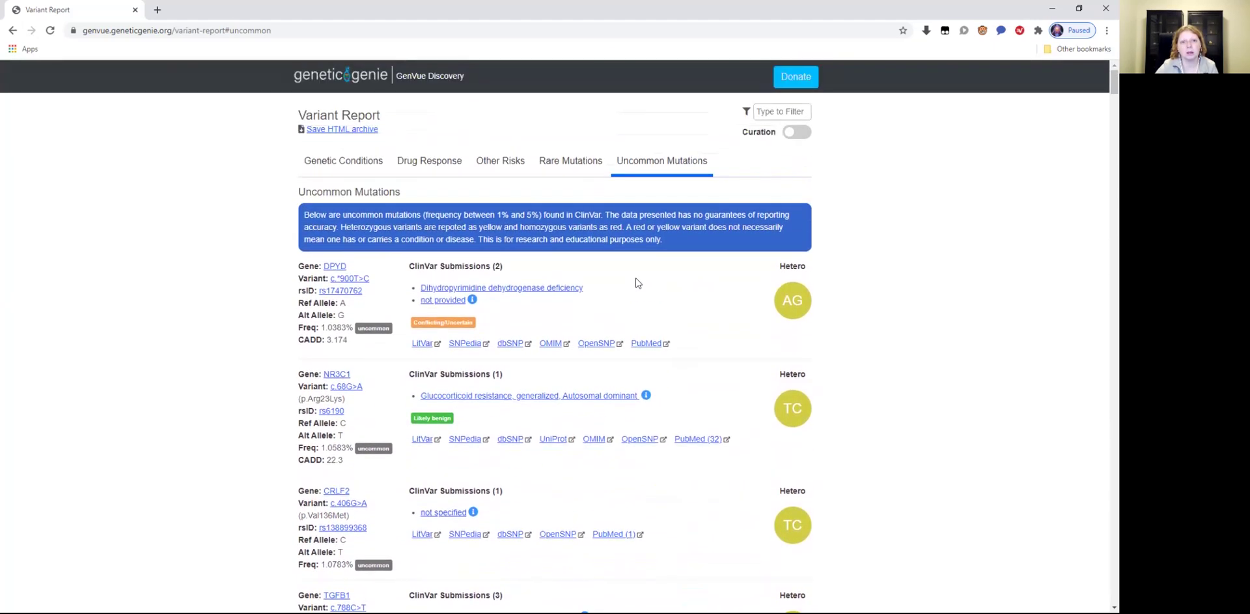
scroll(639, 282, "down", 1)
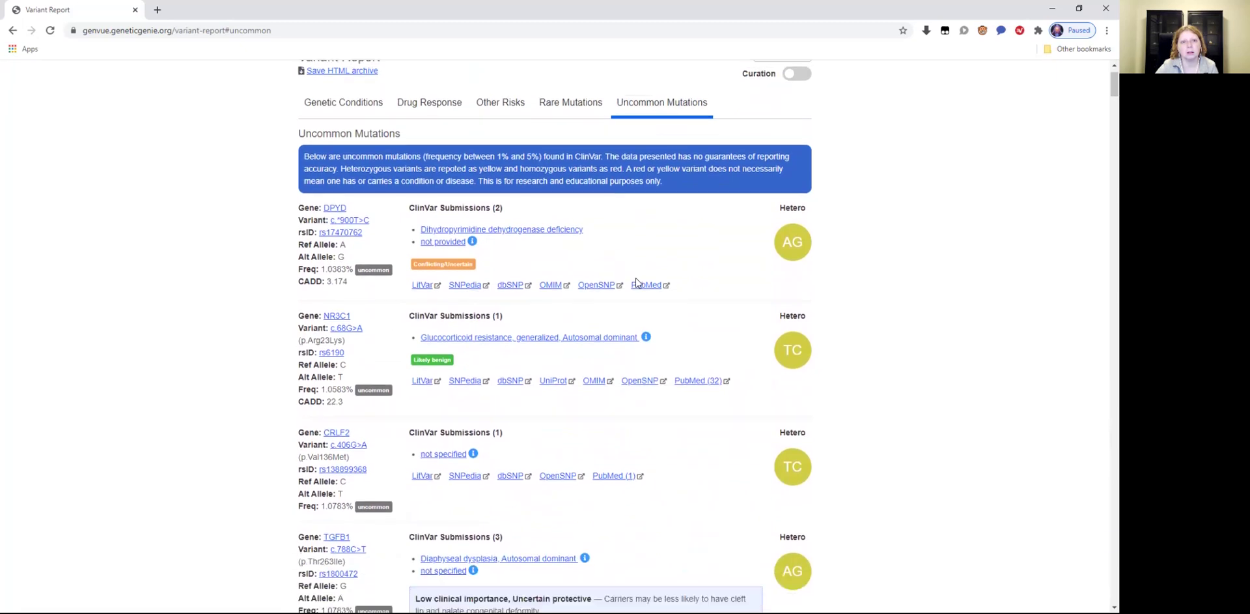
left_click(331, 107)
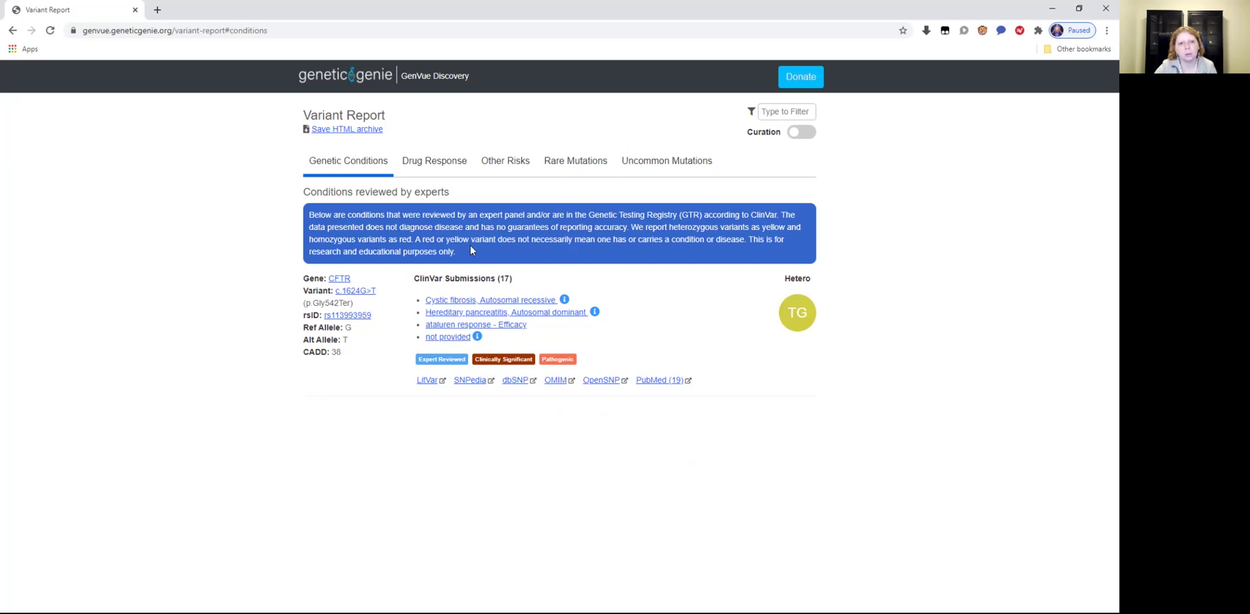
left_click(461, 169)
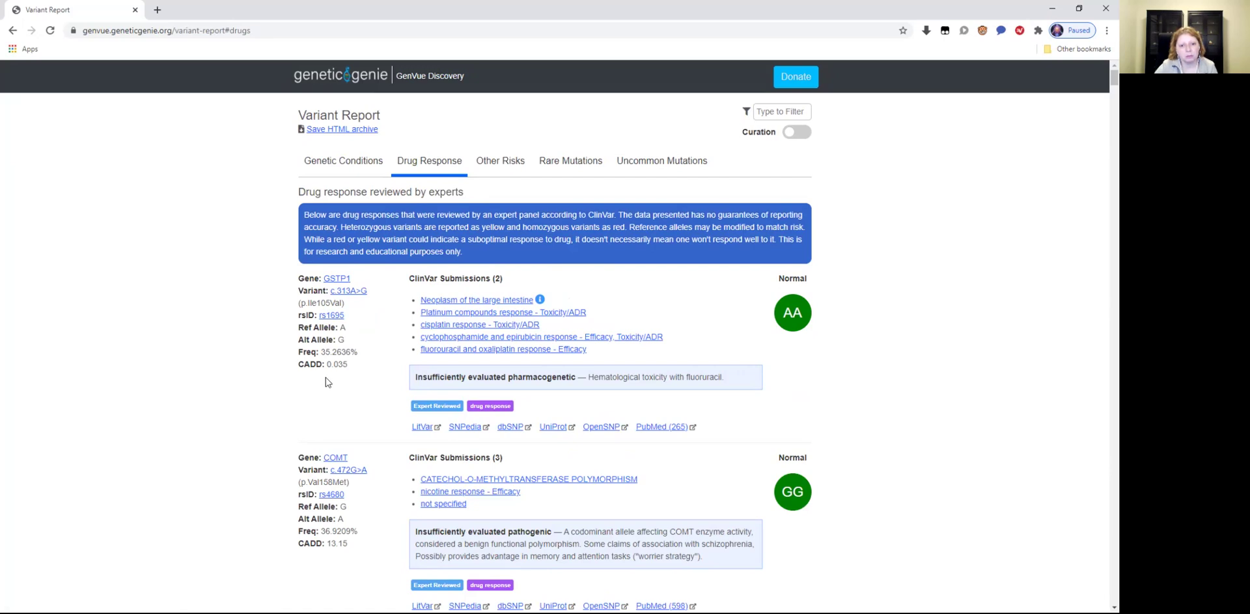
scroll(326, 380, "down", 2)
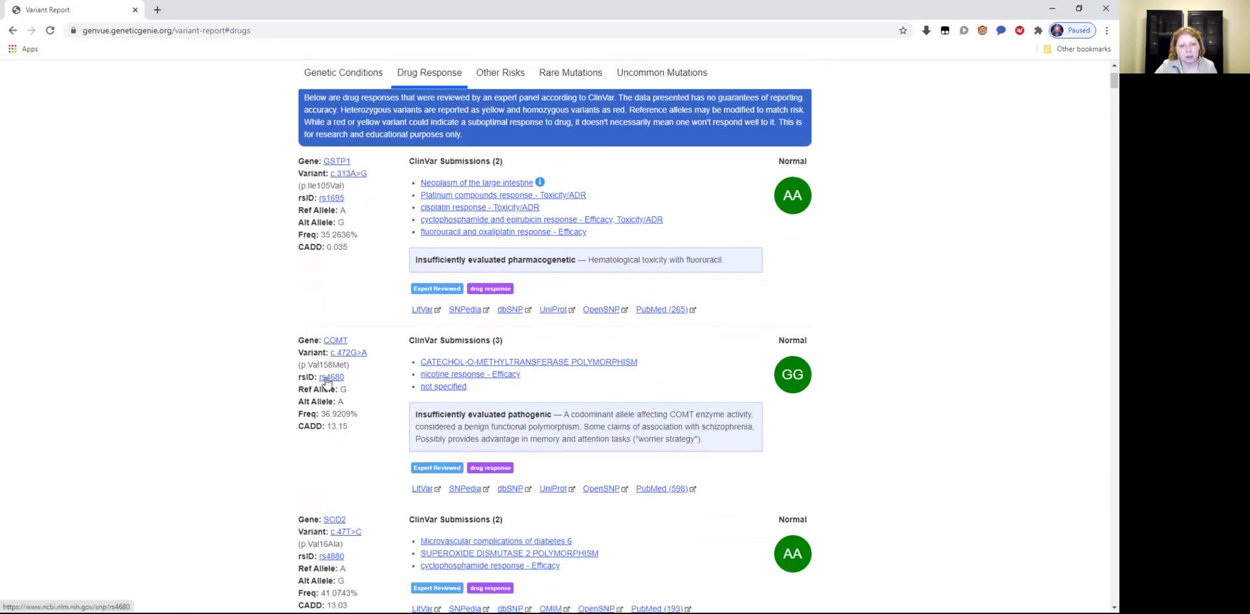
scroll(290, 381, "up", 2)
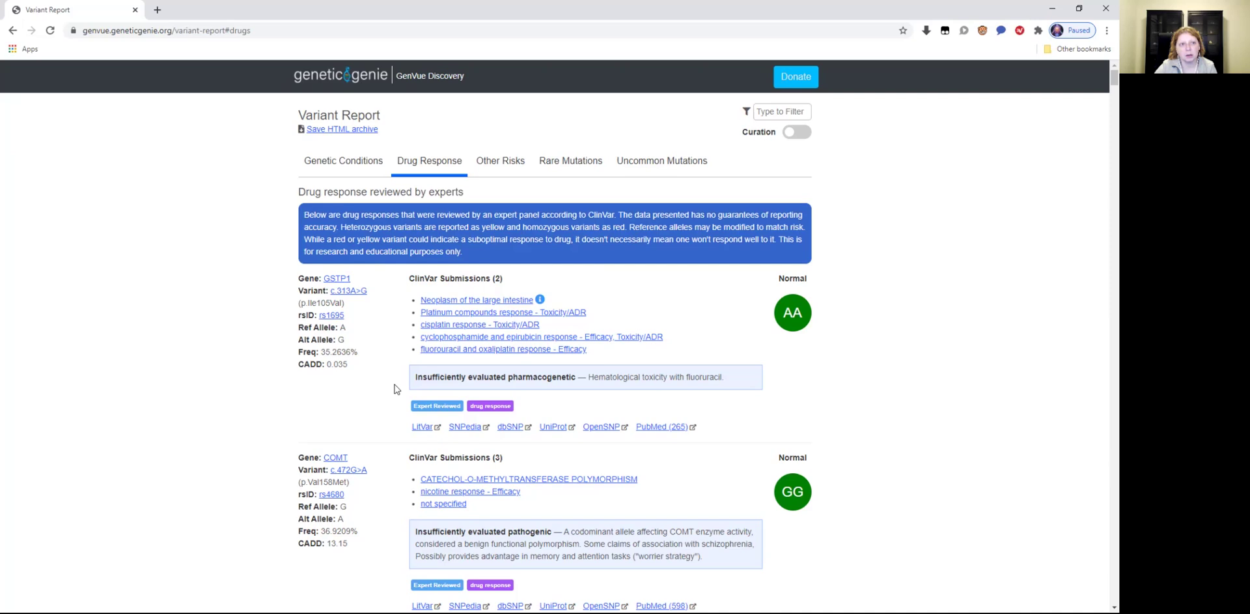
scroll(394, 389, "down", 3)
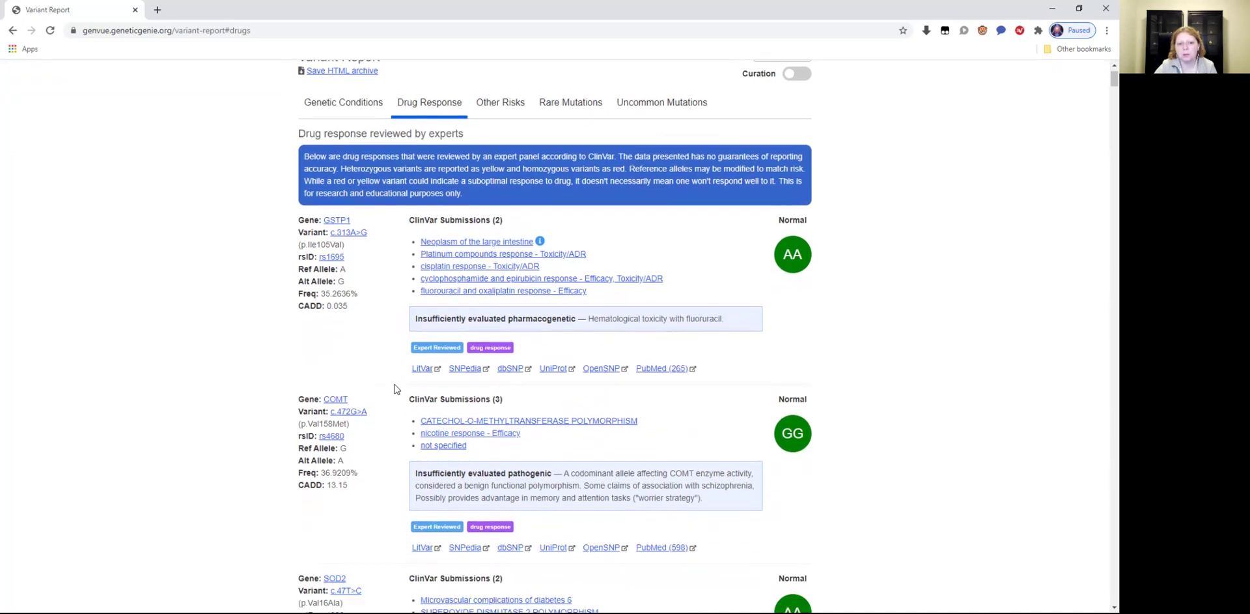
scroll(394, 389, "down", 2)
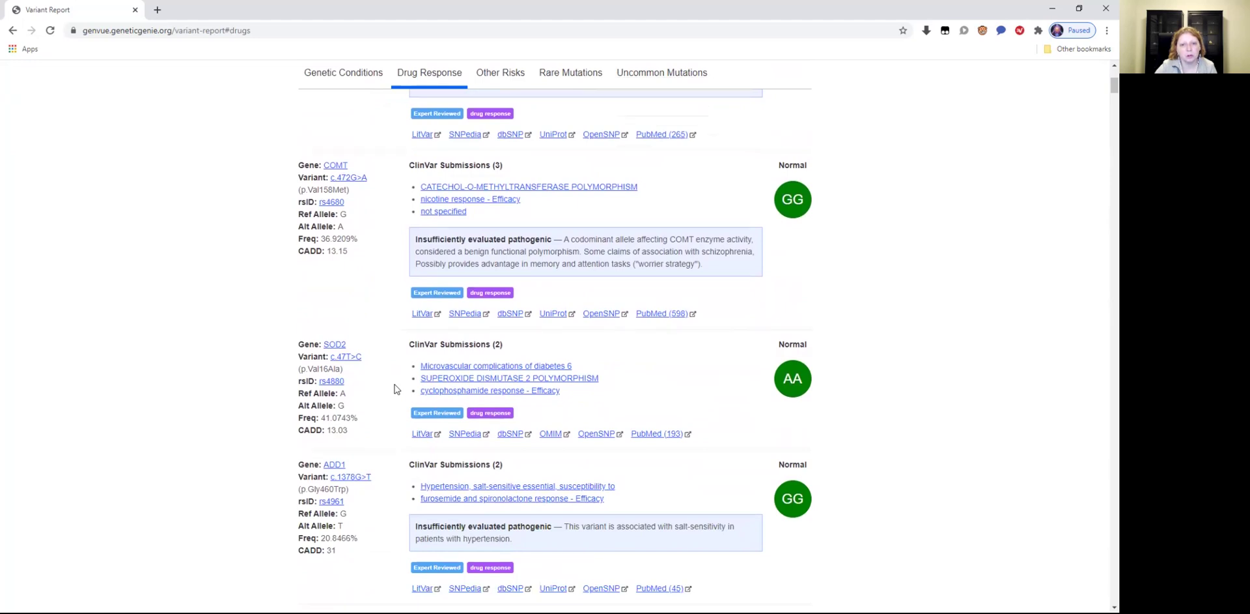
scroll(394, 389, "up", 5)
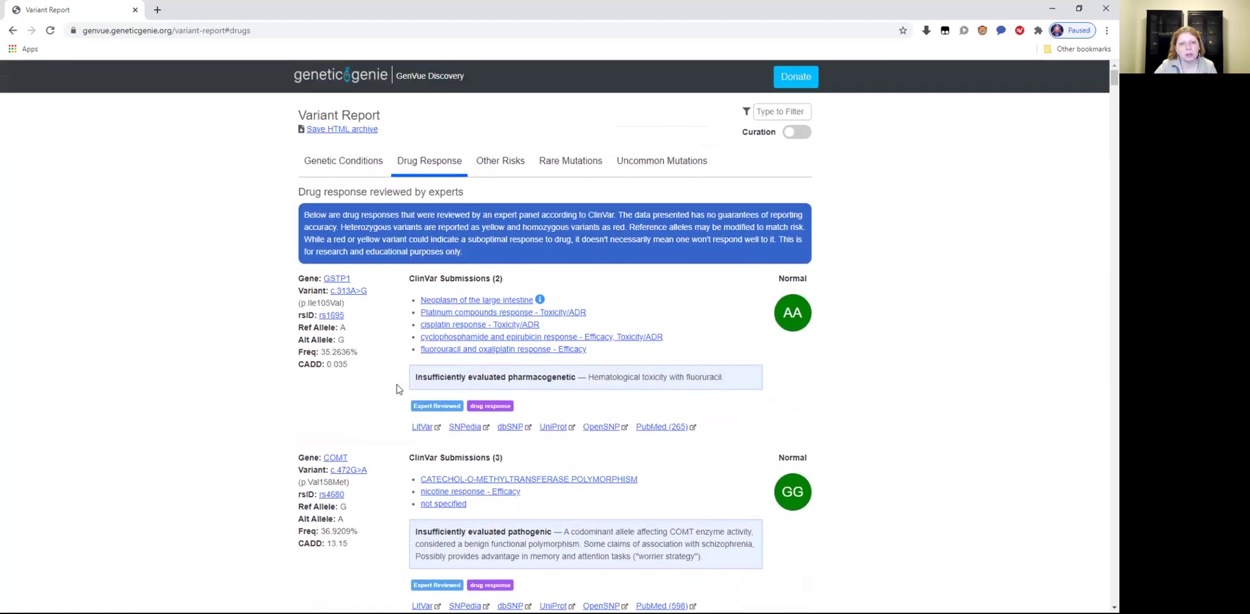
Show Other Risks and scroll through the heterozygous PGAP3, CTH, MC1R and GLI2 variants.
left_click(514, 167)
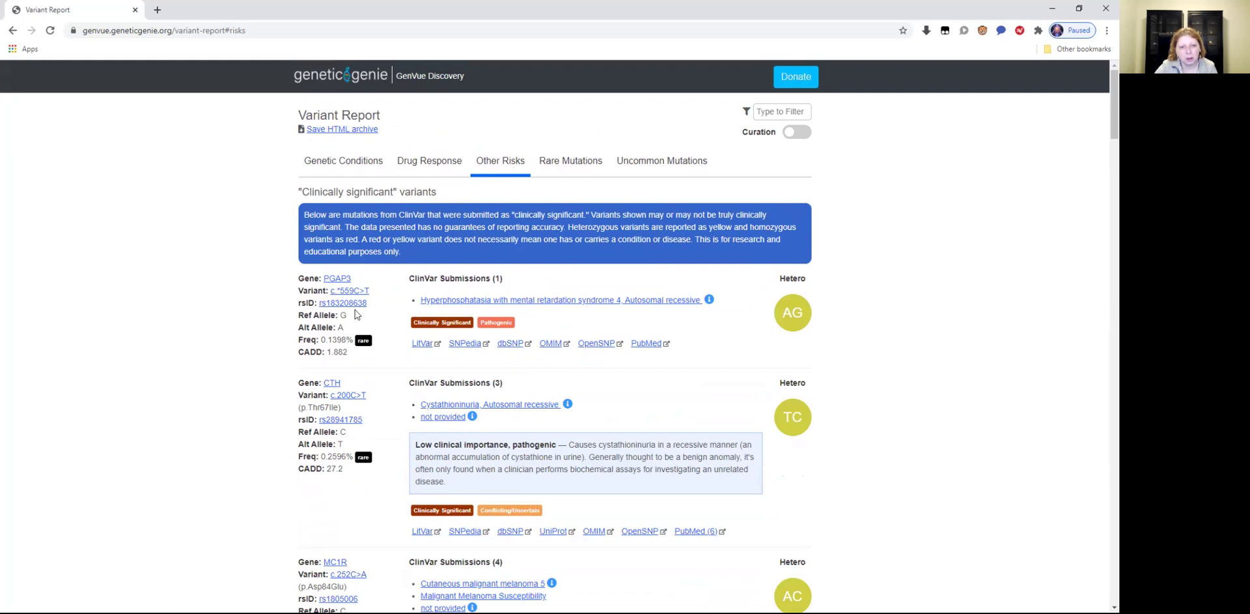
scroll(391, 332, "down", 2)
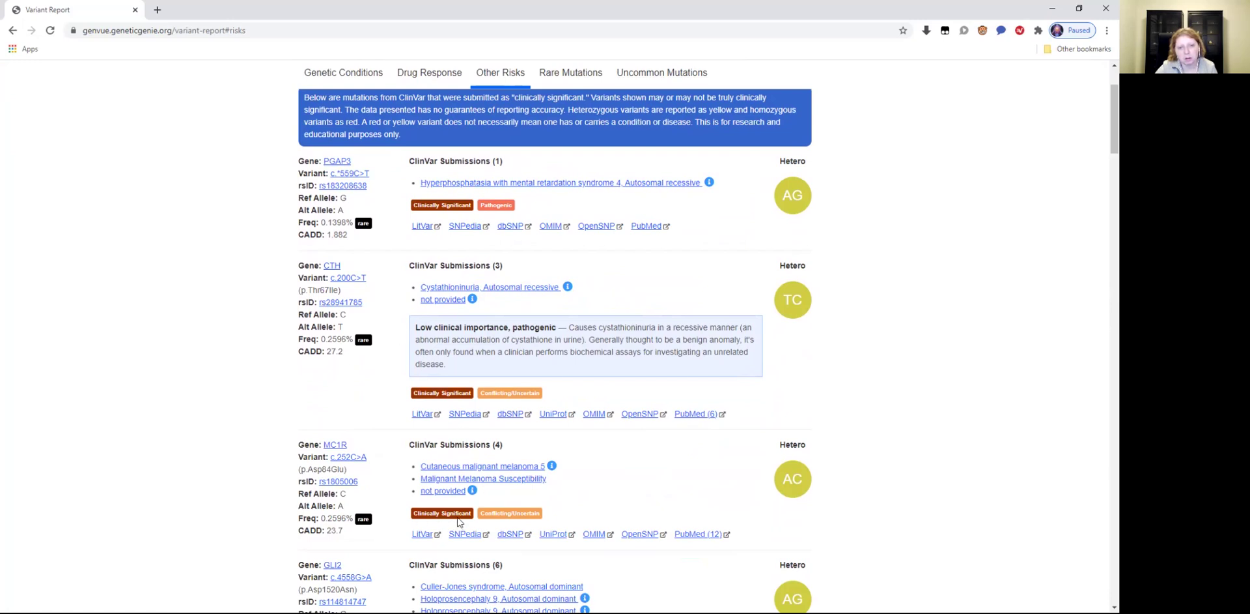
scroll(451, 513, "down", 1)
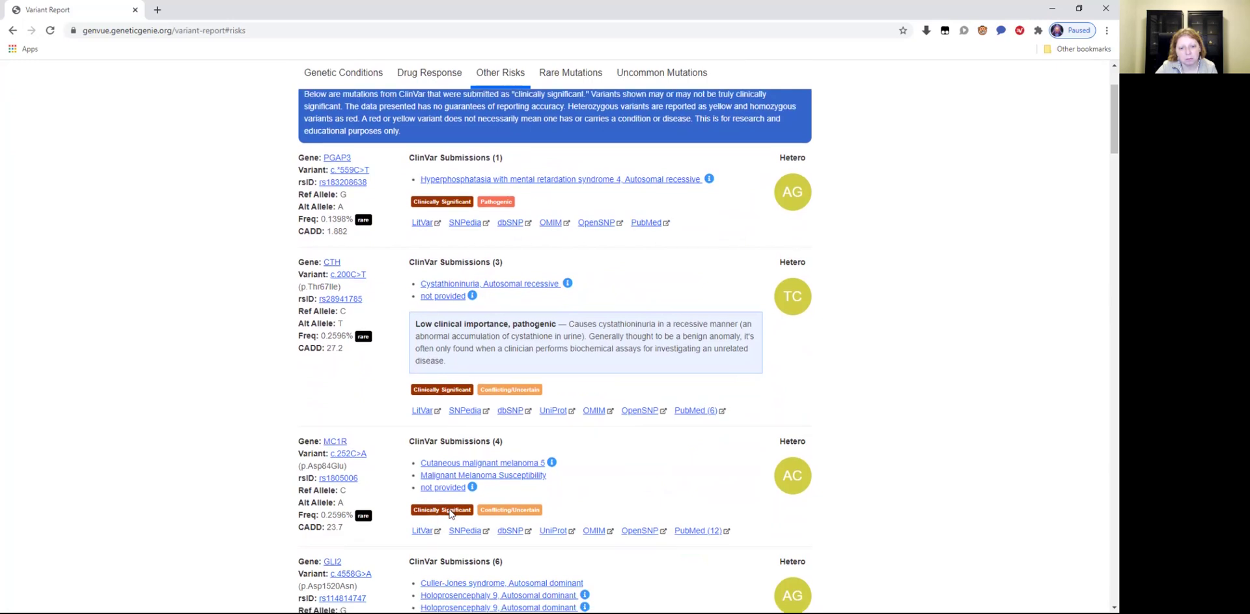
scroll(451, 514, "down", 5)
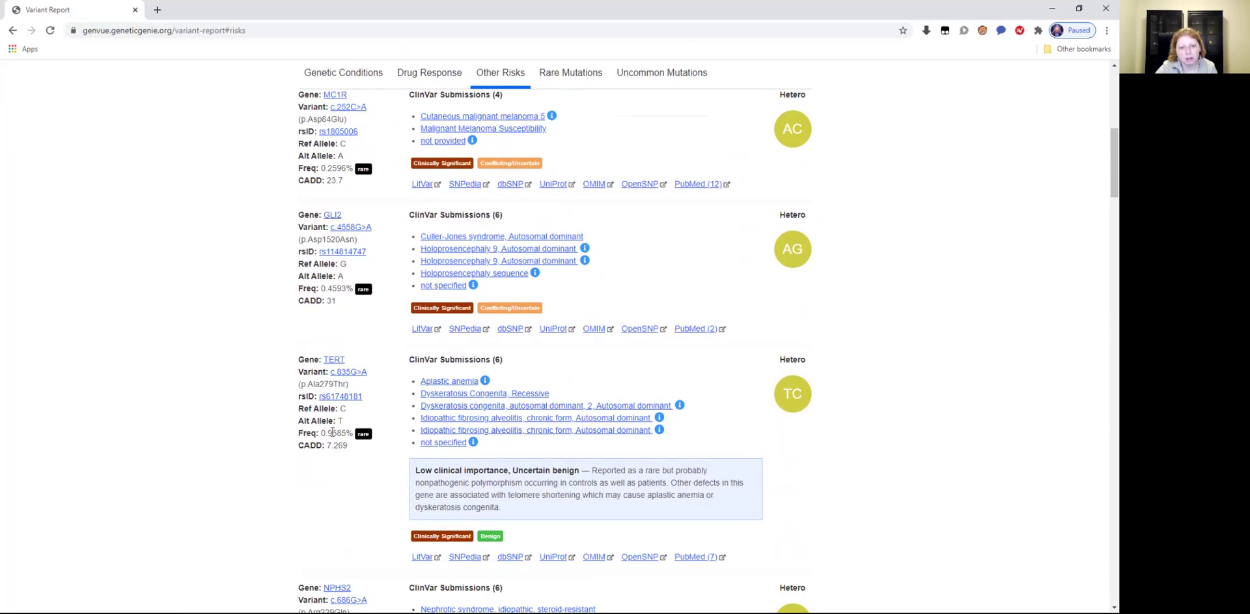
scroll(359, 445, "up", 6)
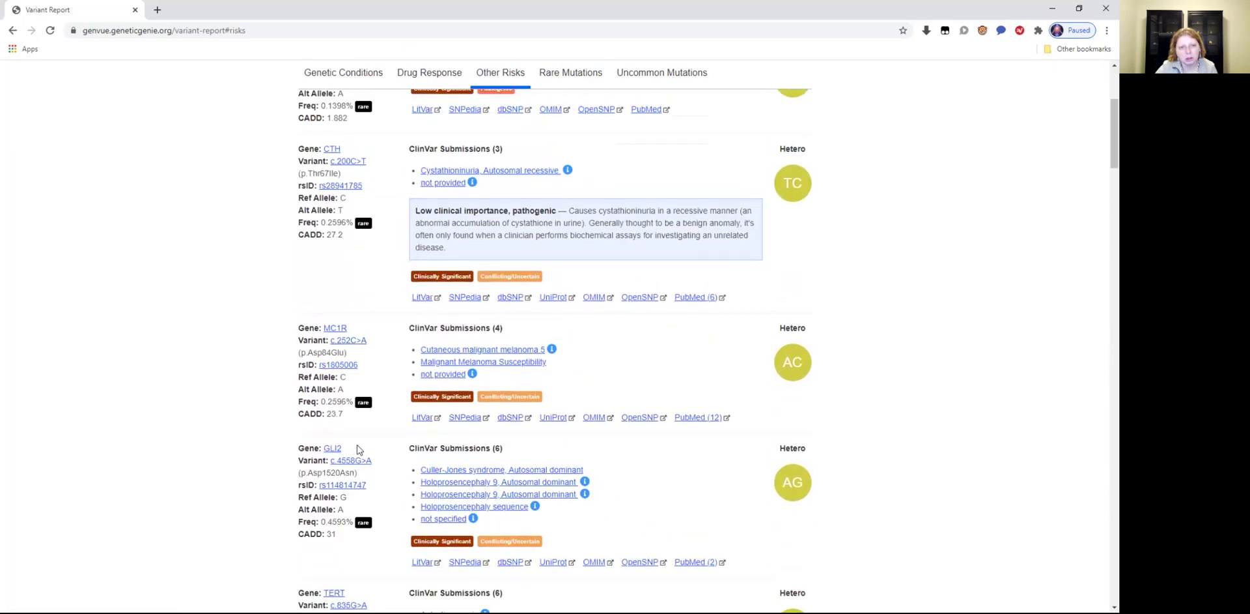
scroll(364, 459, "down", 3)
scroll(345, 339, "up", 2)
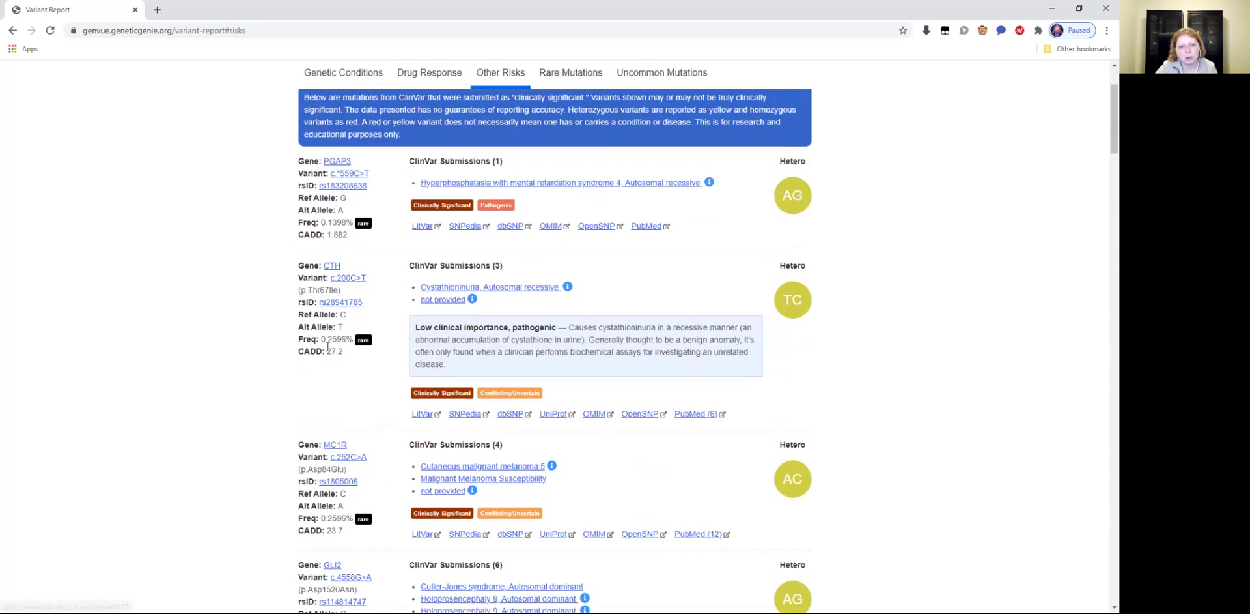
scroll(344, 354, "up", 1)
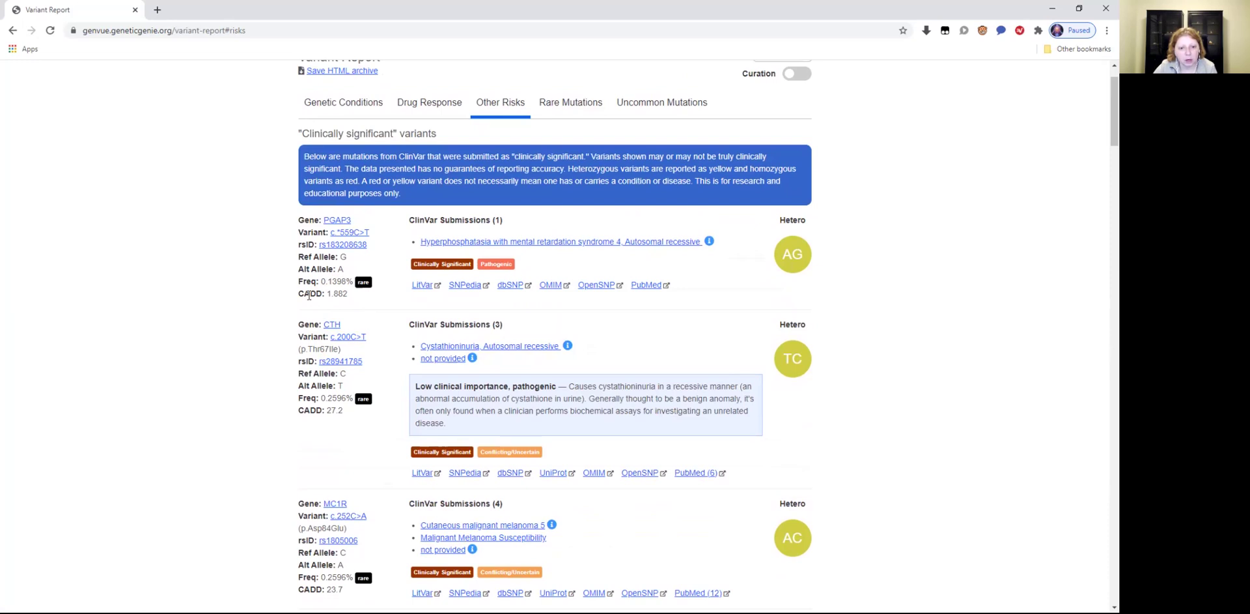
scroll(308, 295, "down", 1)
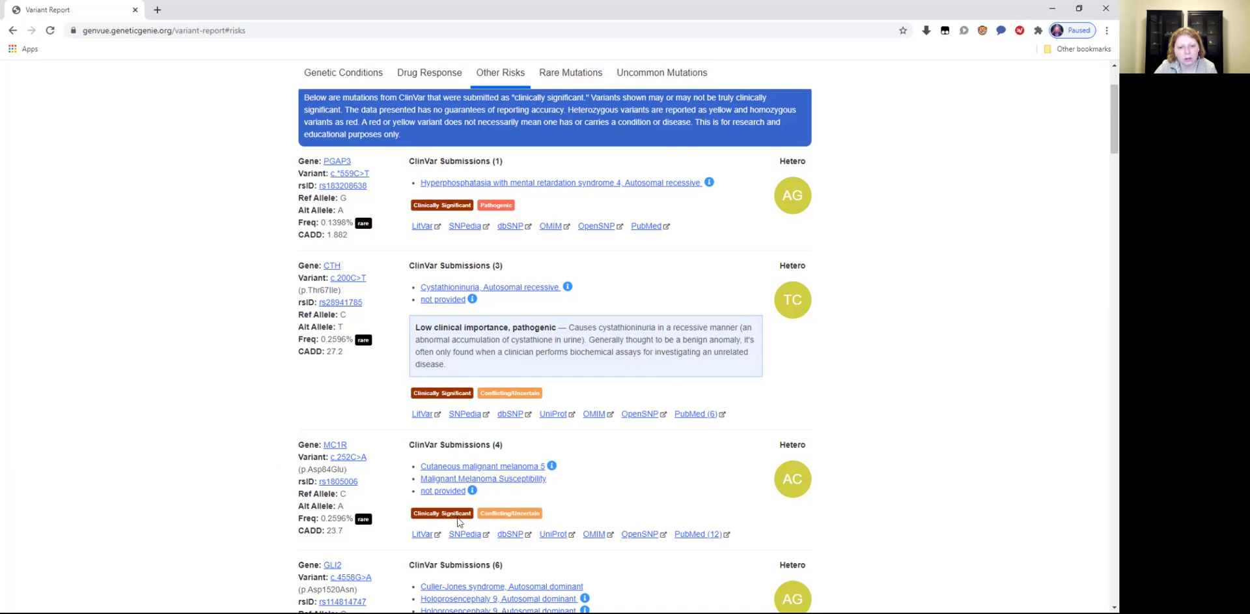
scroll(350, 516, "down", 5)
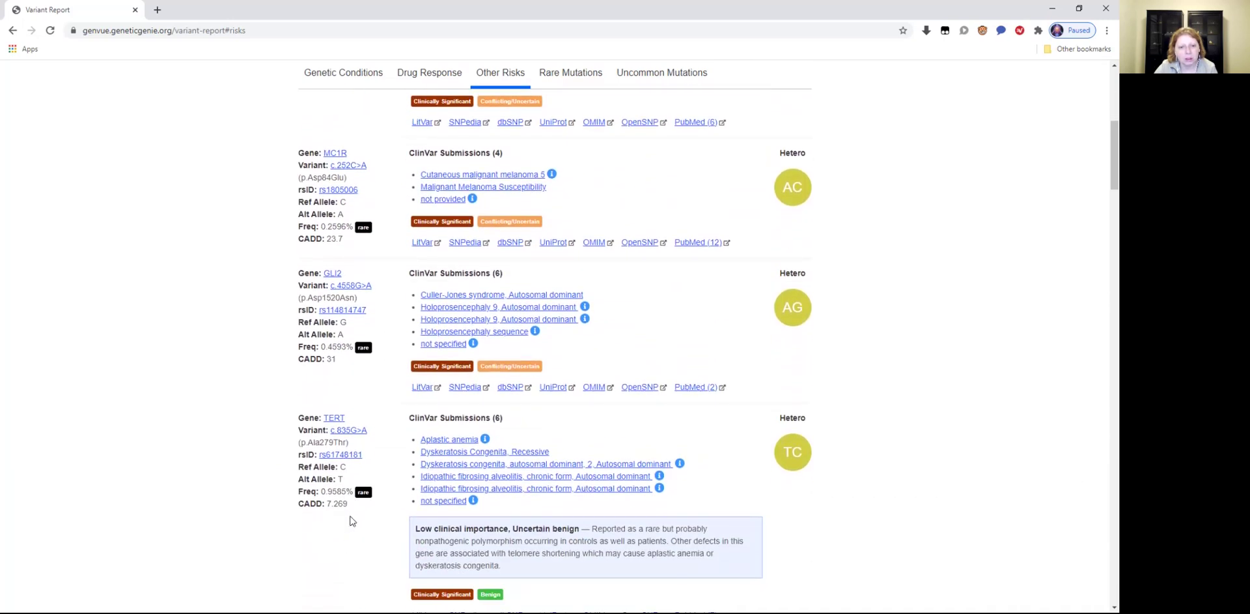
scroll(423, 531, "down", 1)
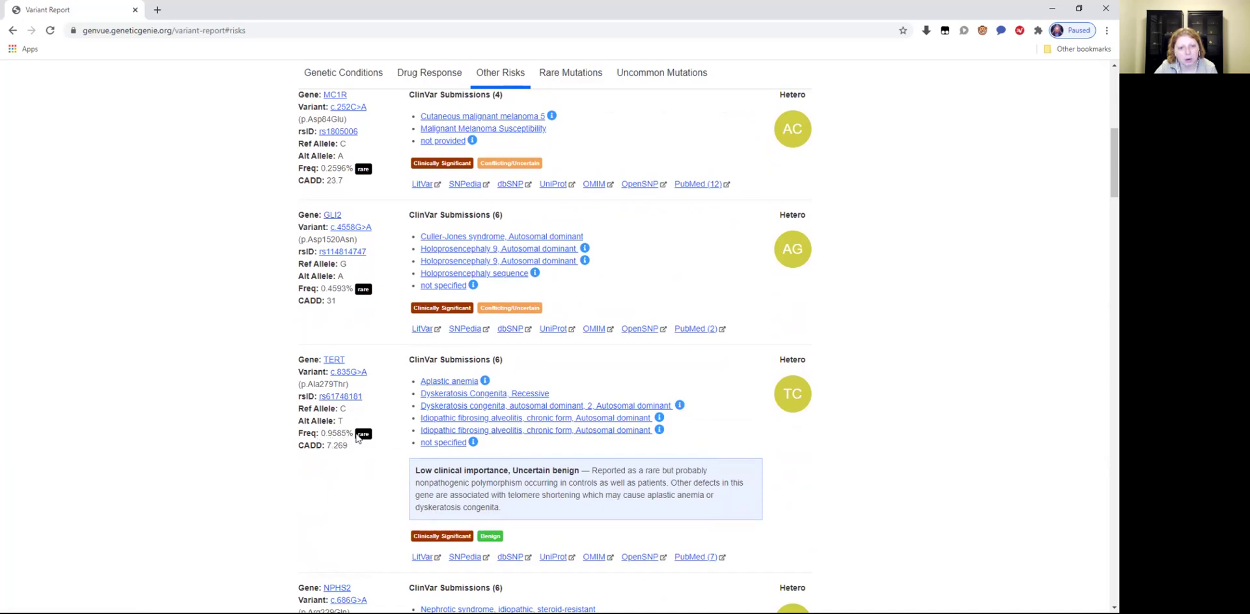
scroll(358, 470, "down", 3)
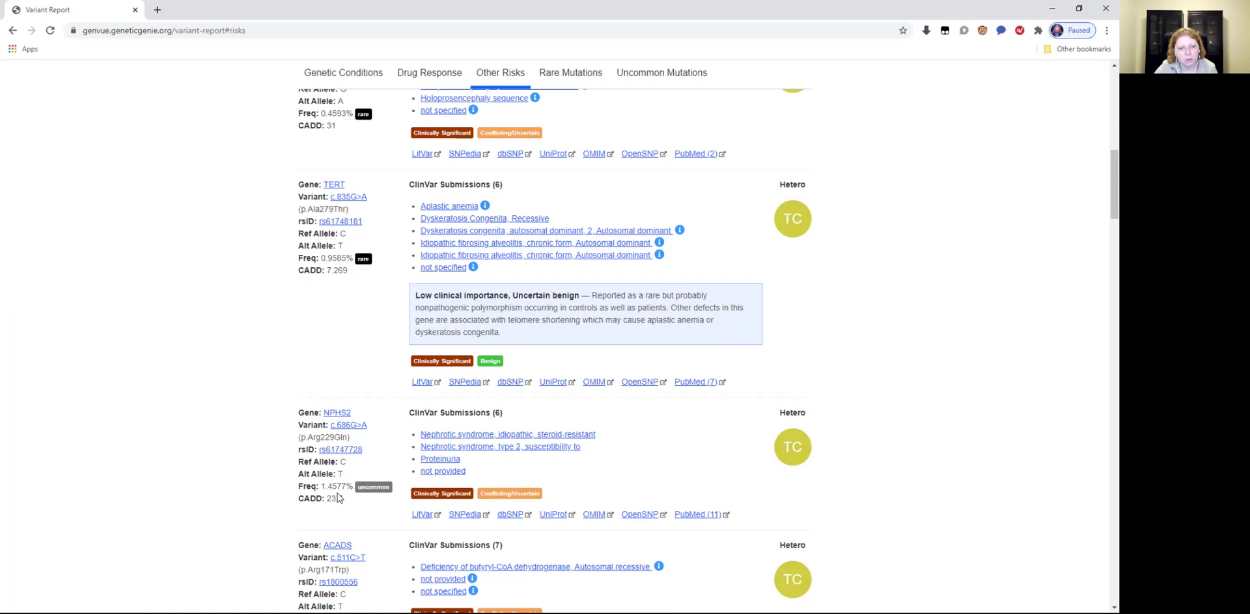
scroll(338, 497, "down", 3)
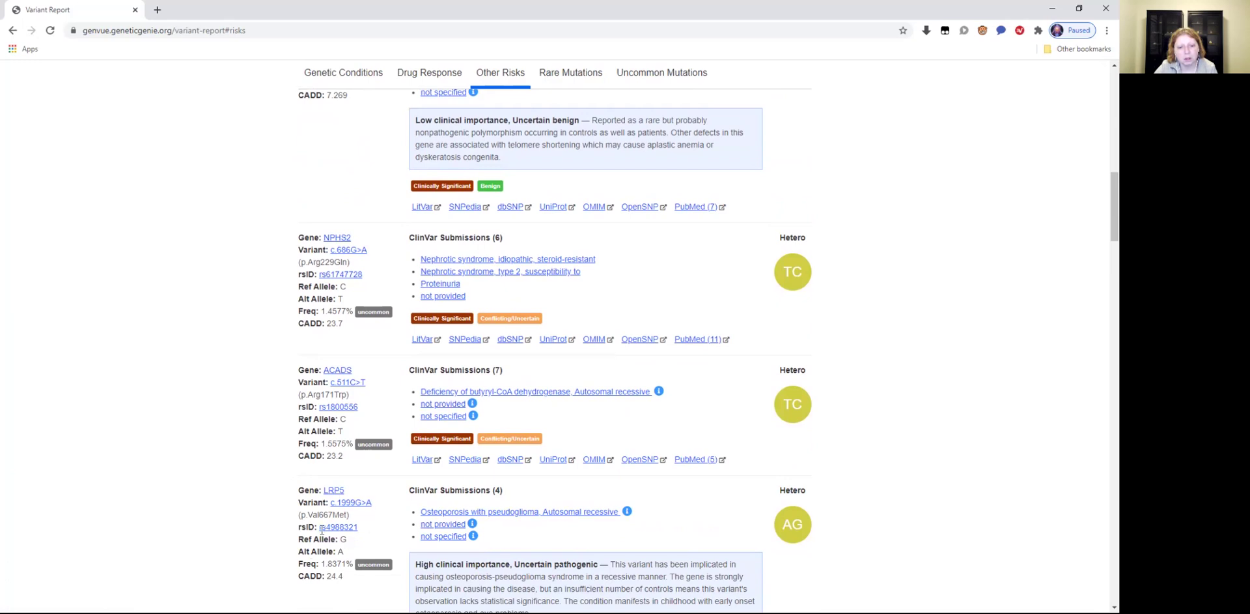
scroll(306, 553, "down", 1)
scroll(303, 551, "down", 7)
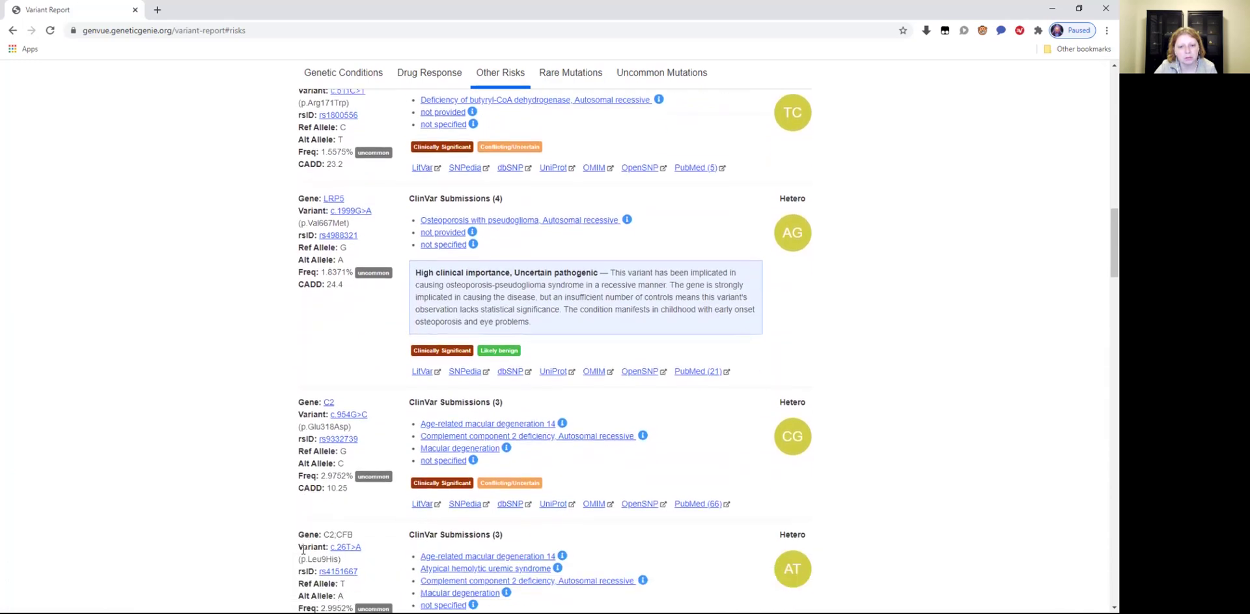
scroll(305, 553, "down", 2)
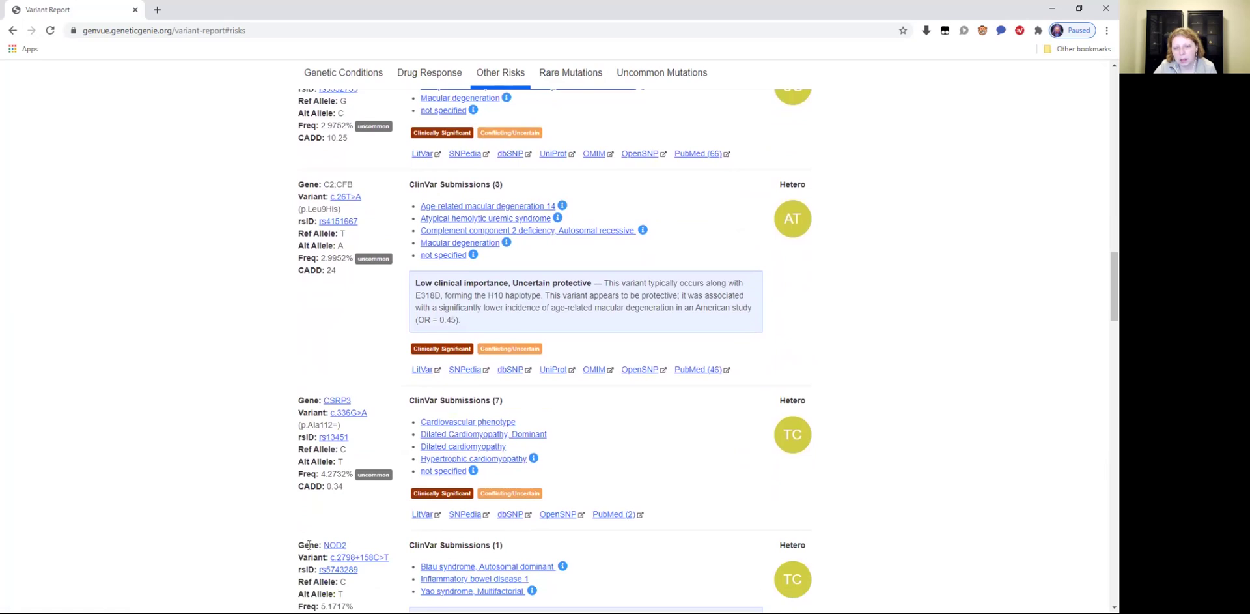
scroll(308, 550, "up", 5)
scroll(305, 433, "up", 2)
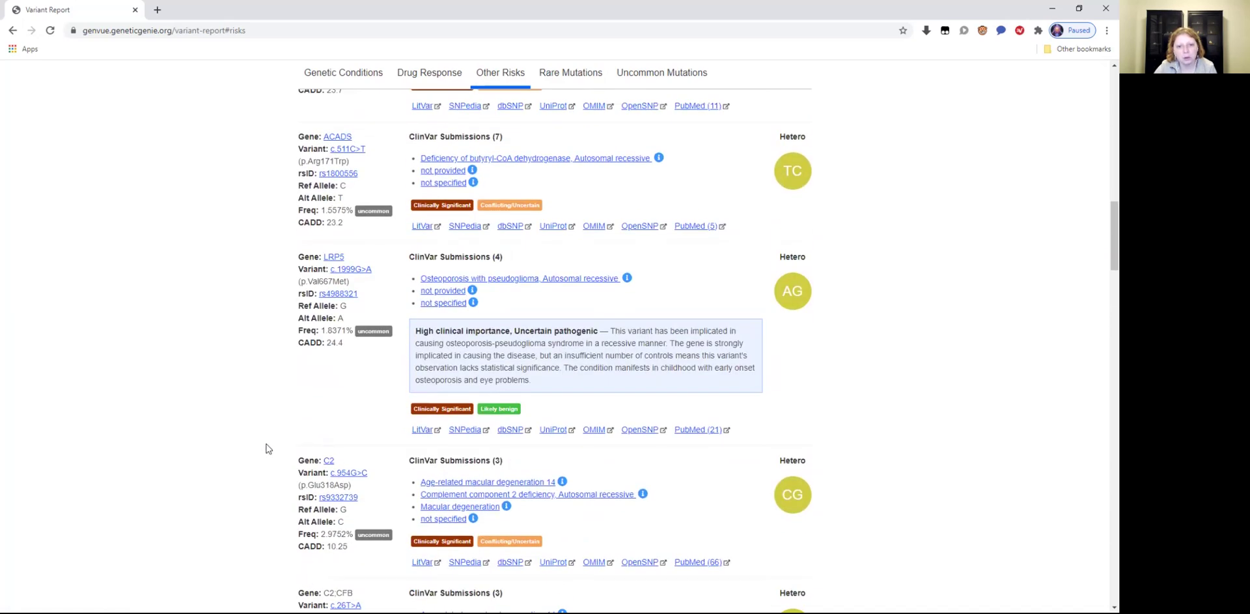
scroll(267, 449, "up", 4)
scroll(268, 440, "up", 6)
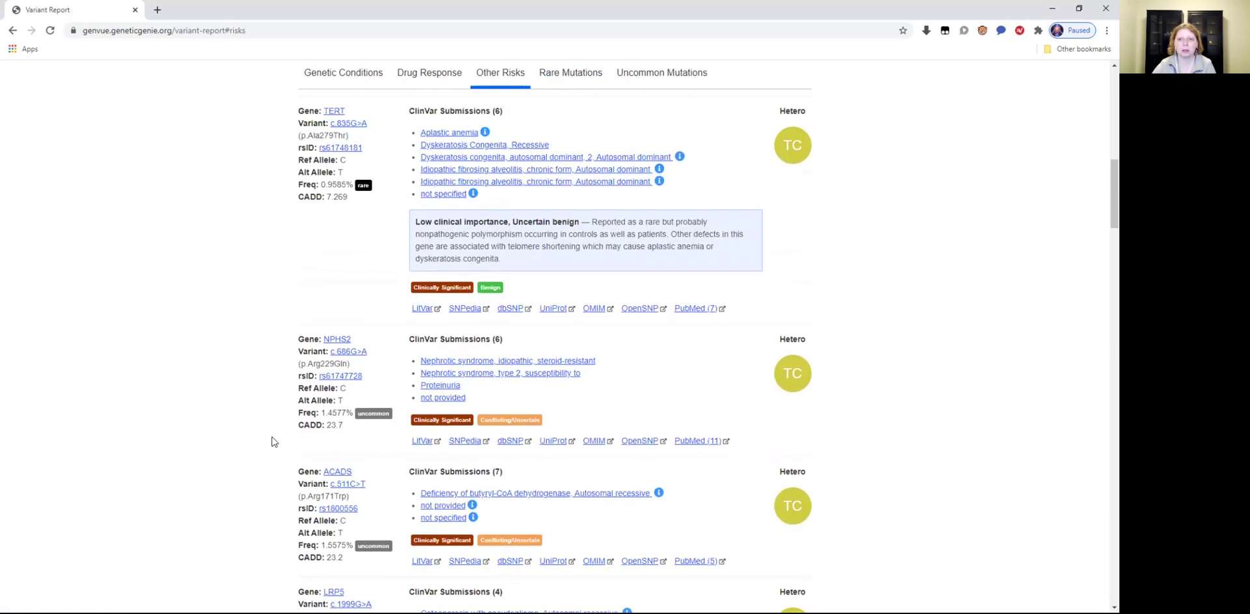
scroll(269, 441, "up", 5)
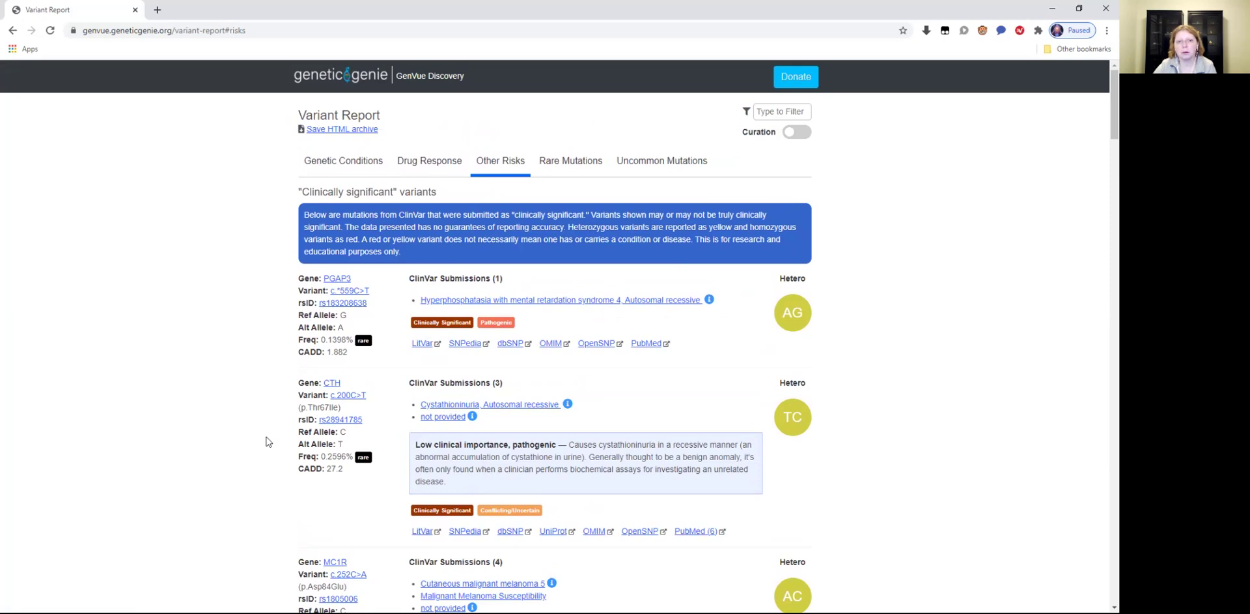
scroll(267, 441, "down", 1)
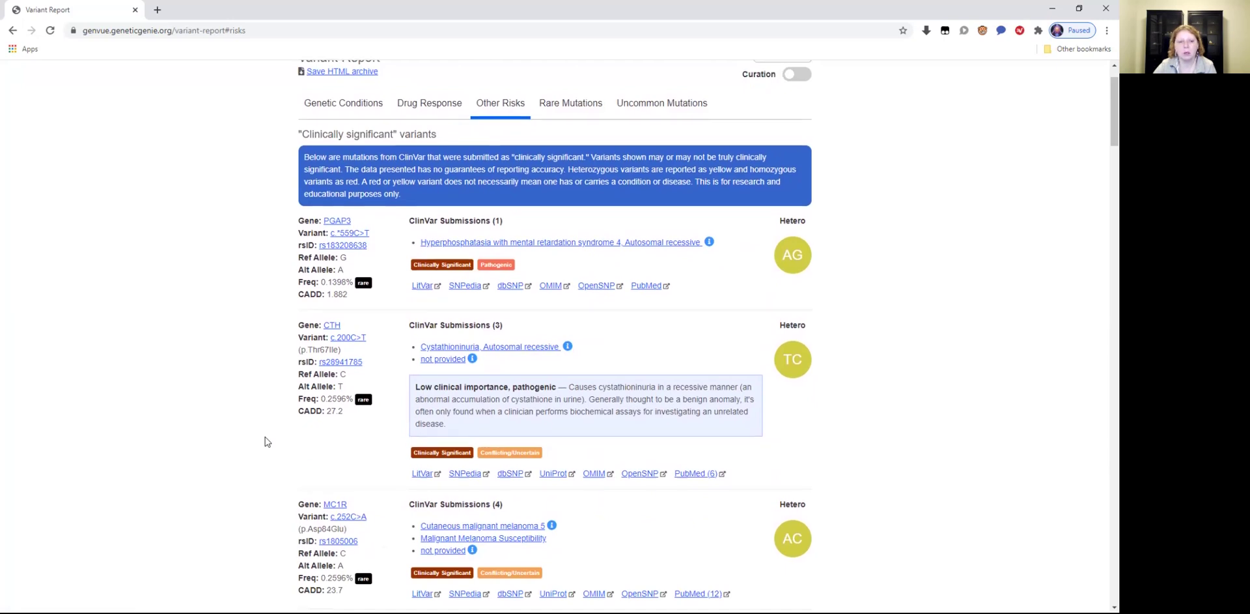
scroll(265, 442, "up", 1)
scroll(264, 442, "down", 1)
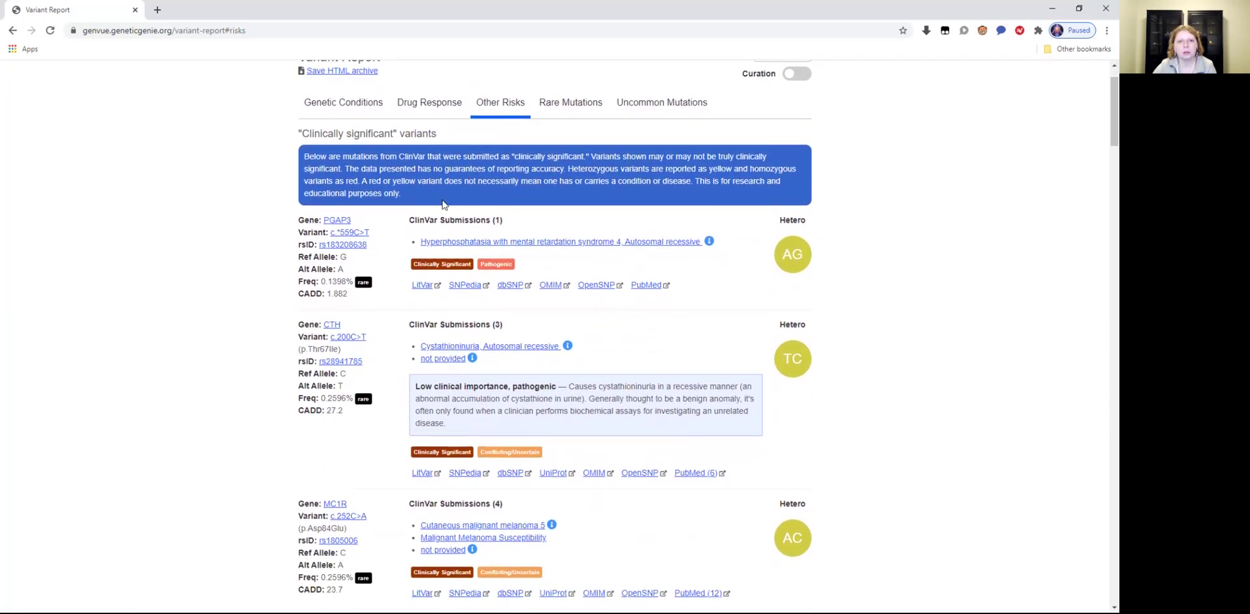
Switch to Genetic Conditions to show the expert-reviewed CFTR c.1624G>T variant.
left_click(355, 104)
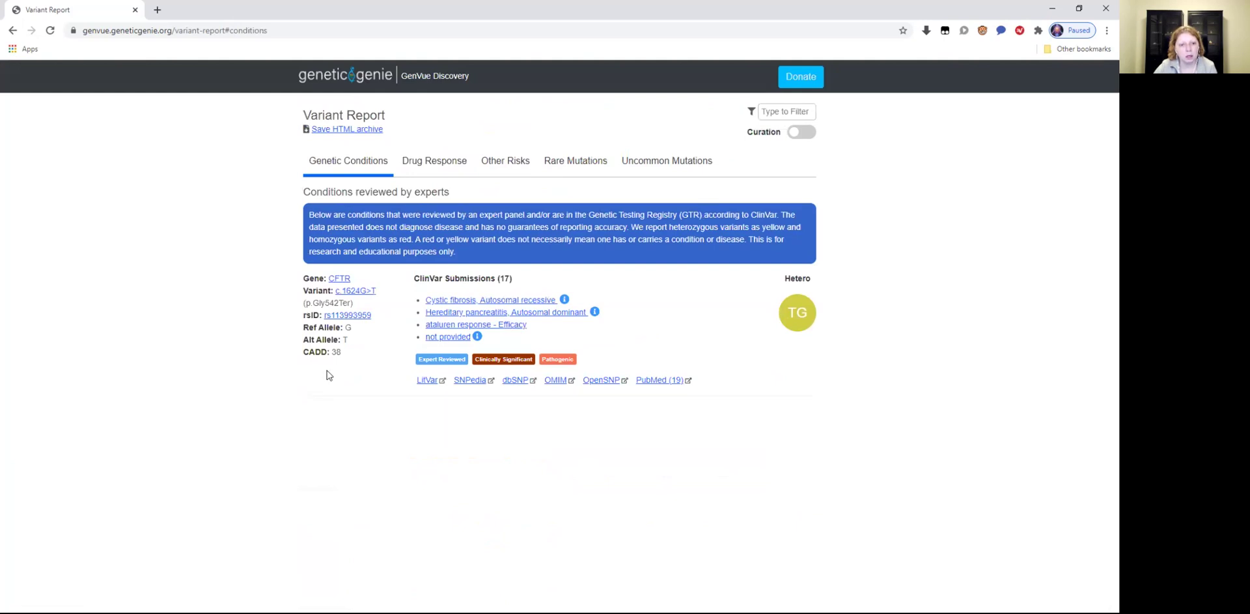